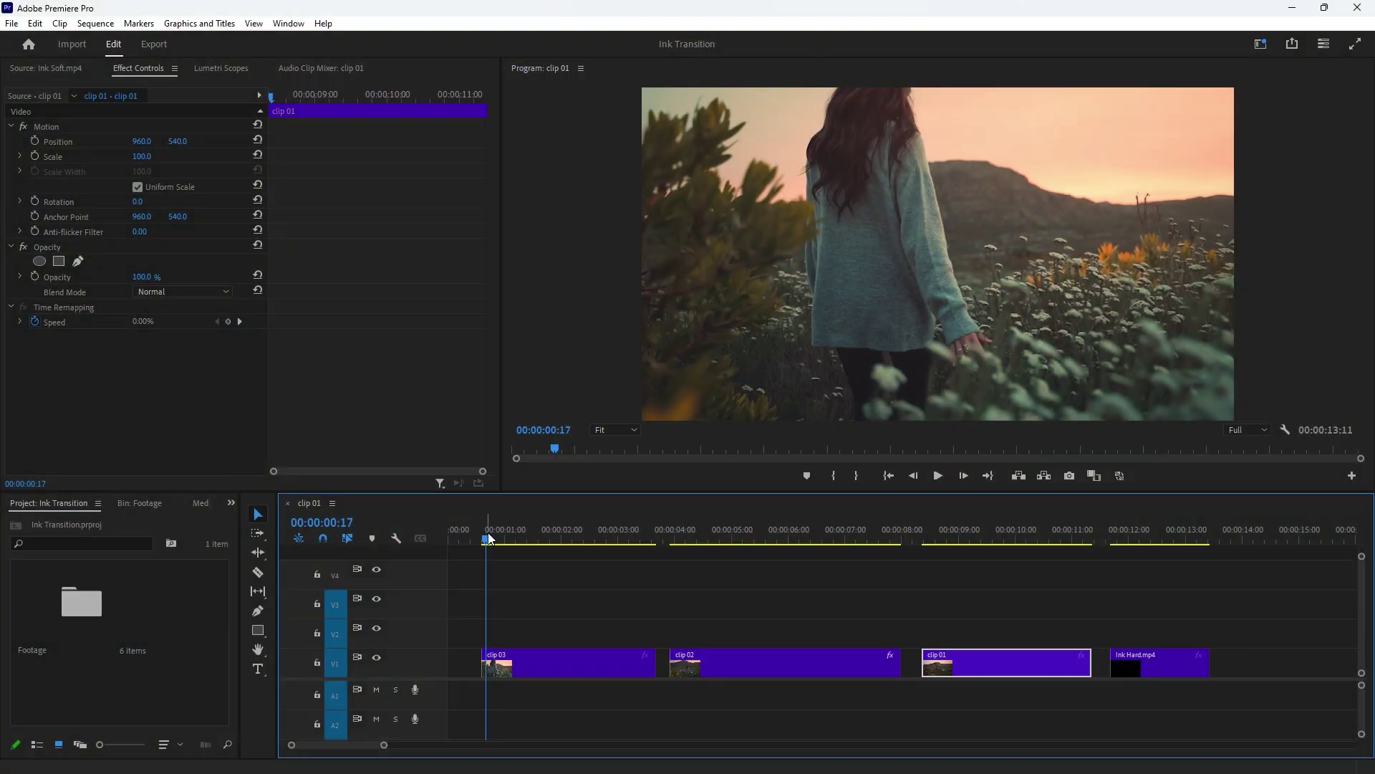
Step: Scrub through the sequence to preview the existing clips
left_click_drag(485, 538, 698, 560)
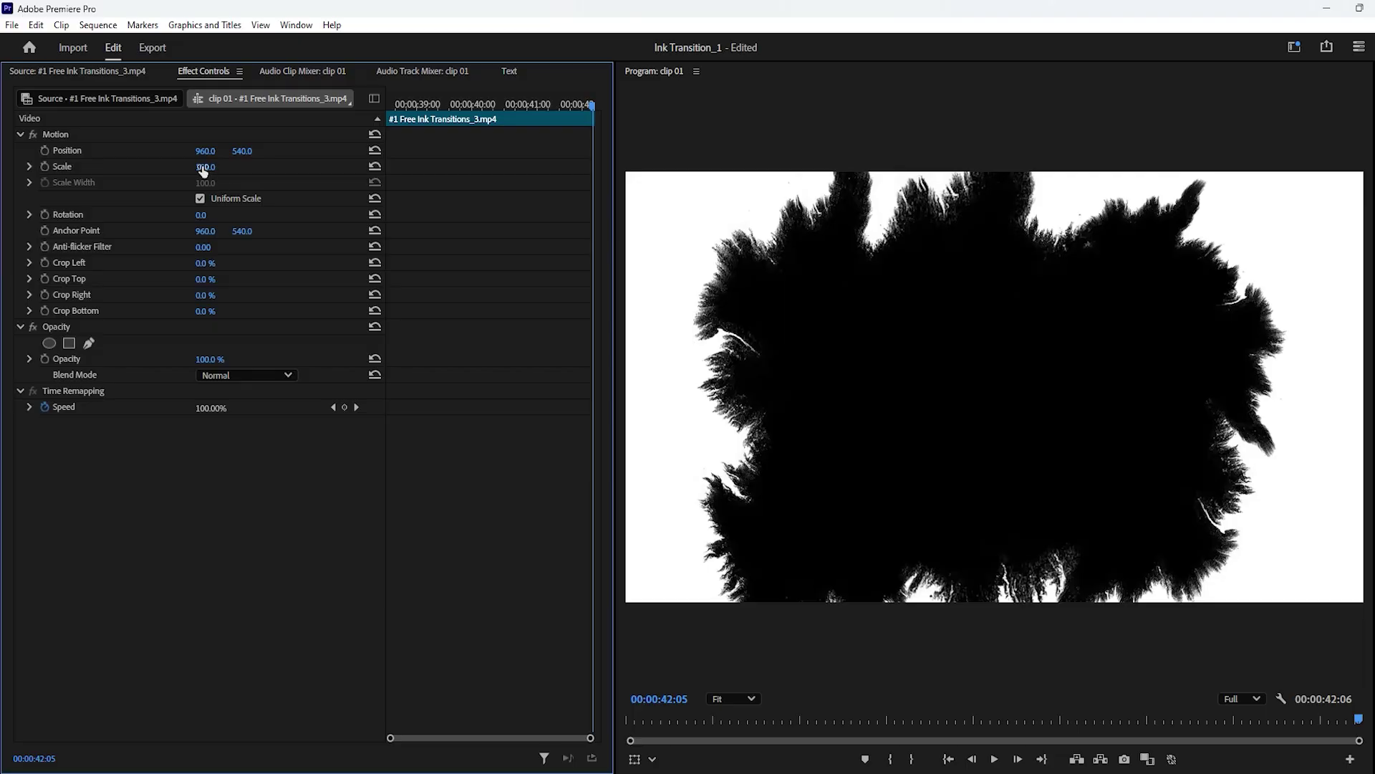
Step: Raise the ink clip's Scale from 100 to 171, then scrub back to an earlier frame
left_click_drag(202, 168, 216, 167)
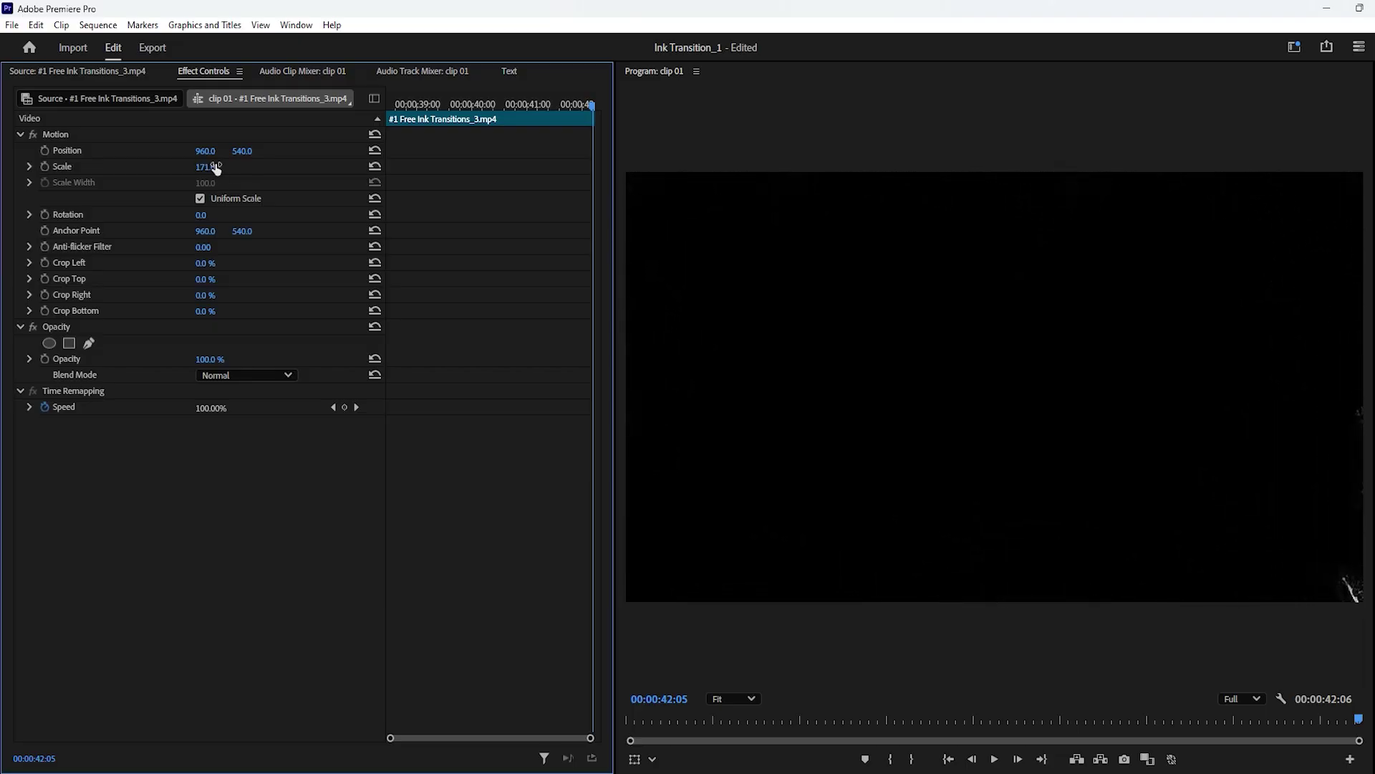
left_click_drag(590, 106, 401, 134)
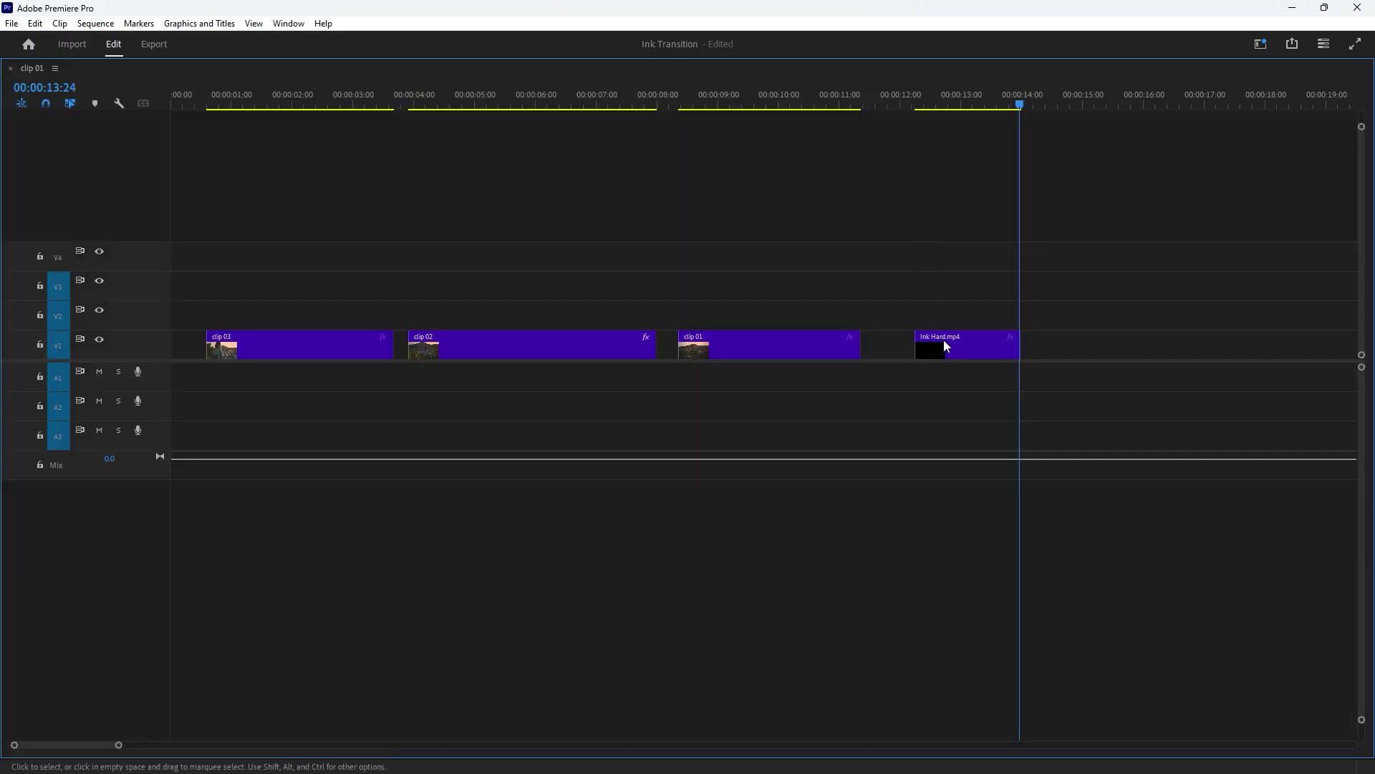
Step: Move Ink Hard.mp4 up to V3 and clip 02 up to V2 beneath it
mouse_move(962, 338)
left_mouse_down()
mouse_move(903, 287)
mouse_move(328, 272)
left_mouse_up()
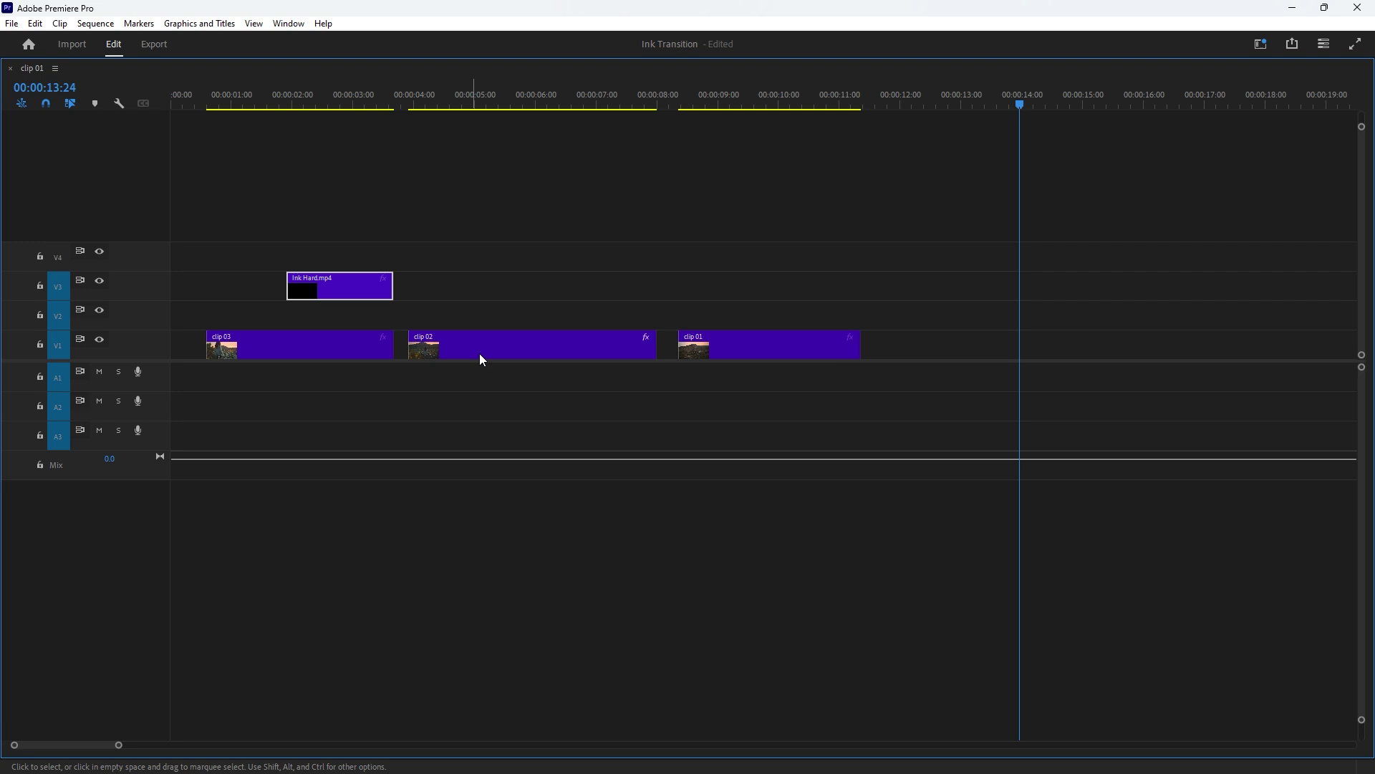
mouse_move(494, 350)
left_mouse_down()
mouse_move(490, 334)
mouse_move(380, 326)
left_mouse_up()
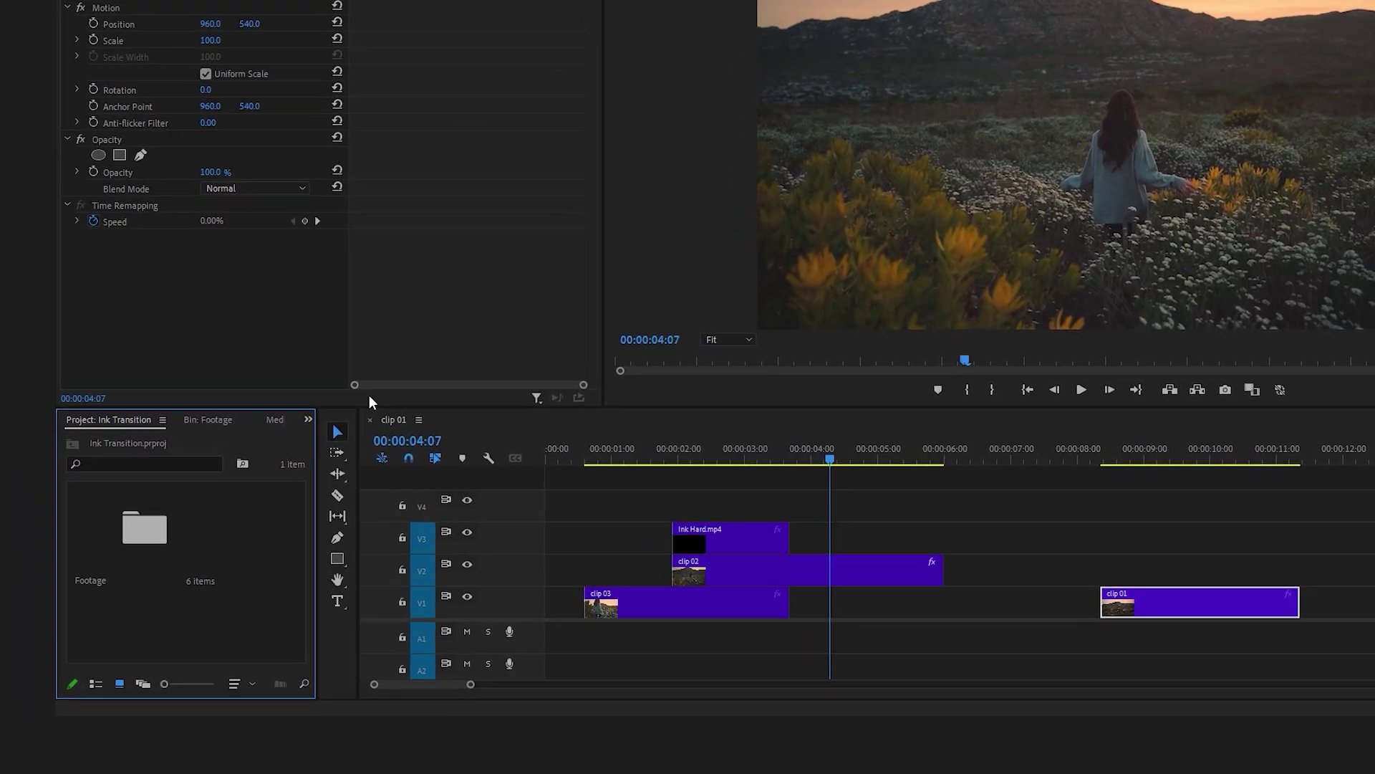
Step: Search Effects for 'track', apply Track Matte Key to clip 02, and set Matte to Video 3
left_click(231, 502)
left_click(344, 511)
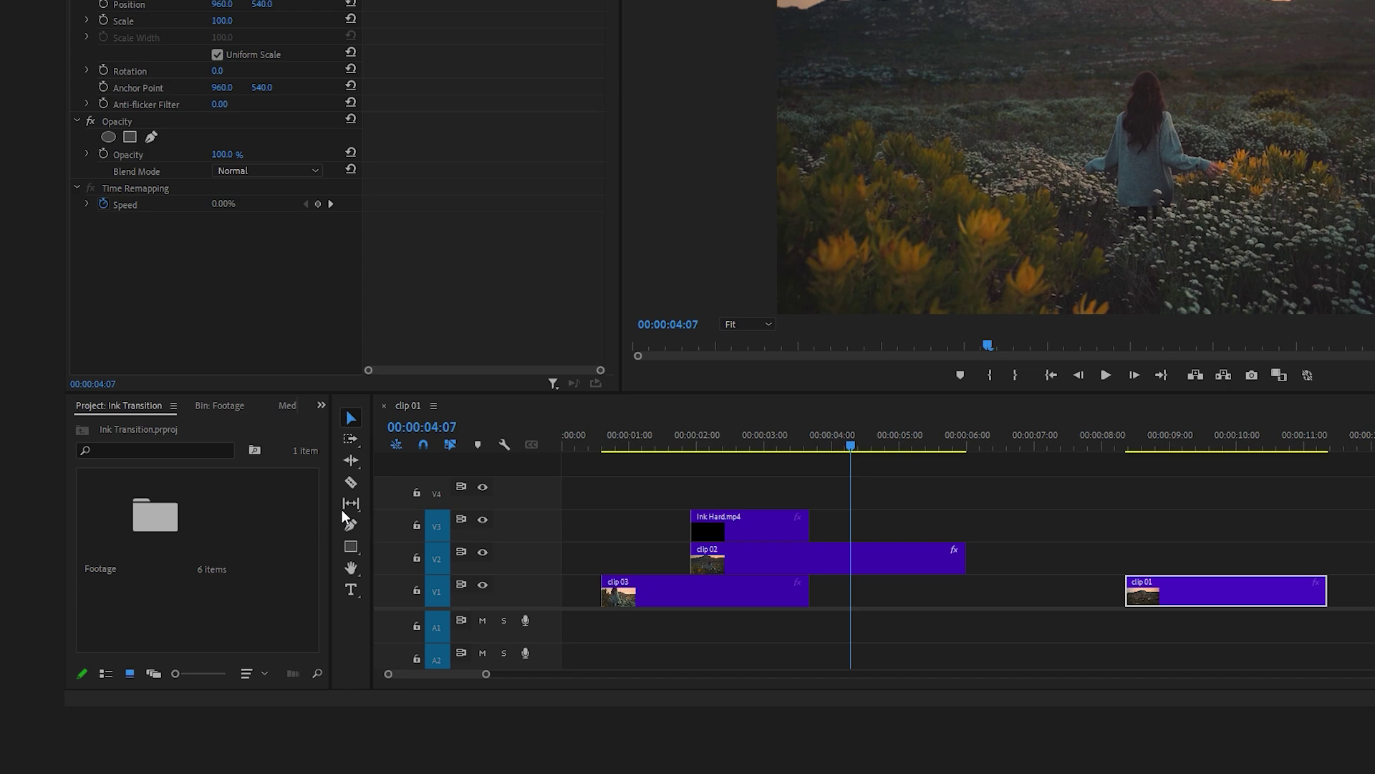
type("track")
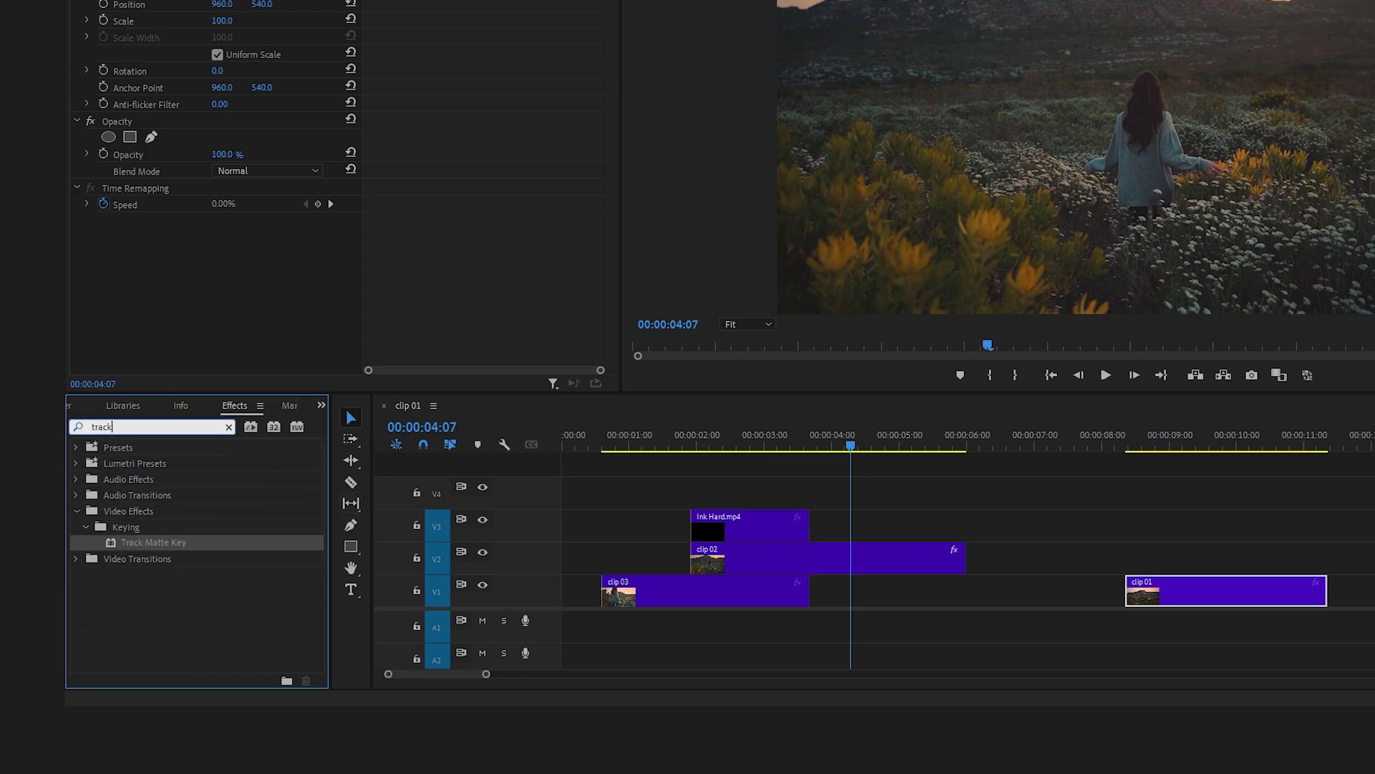
left_click_drag(153, 542, 752, 555)
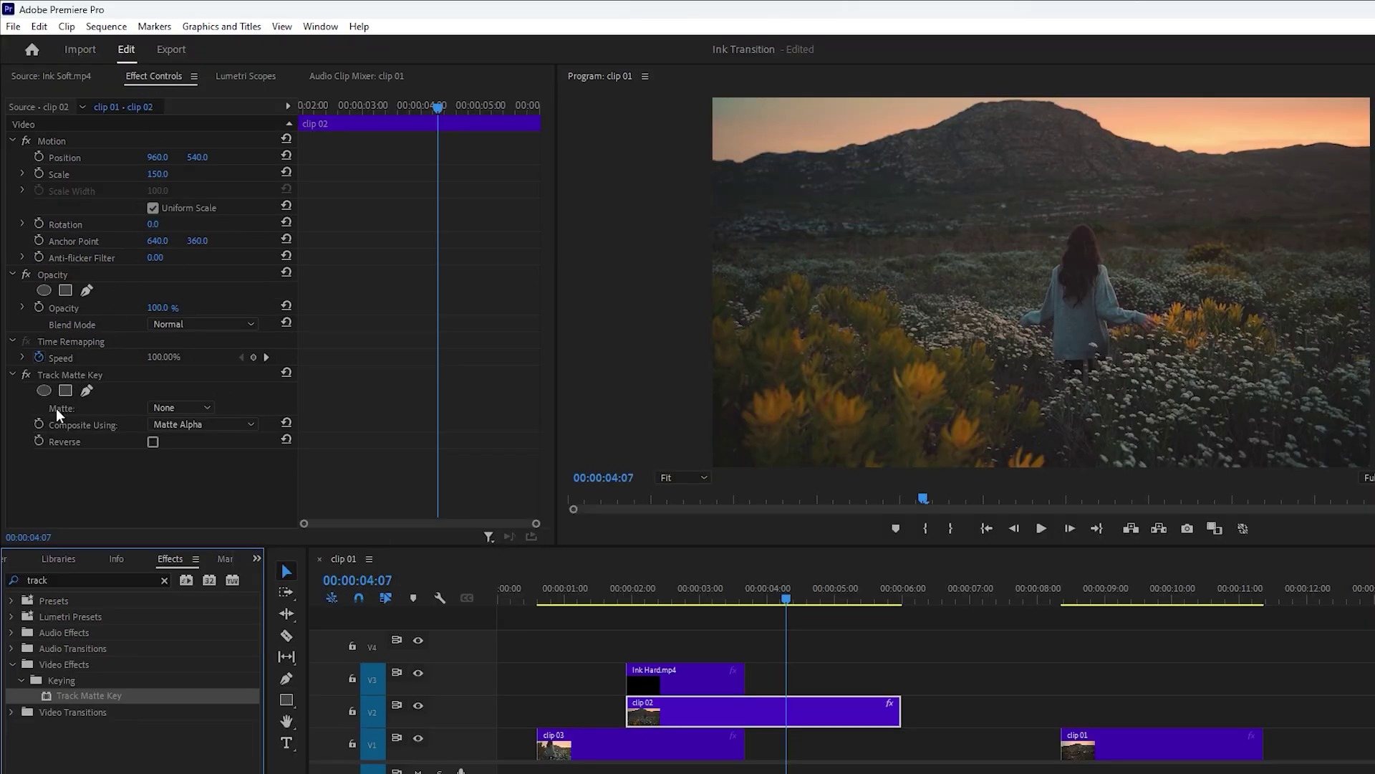
left_click(206, 407)
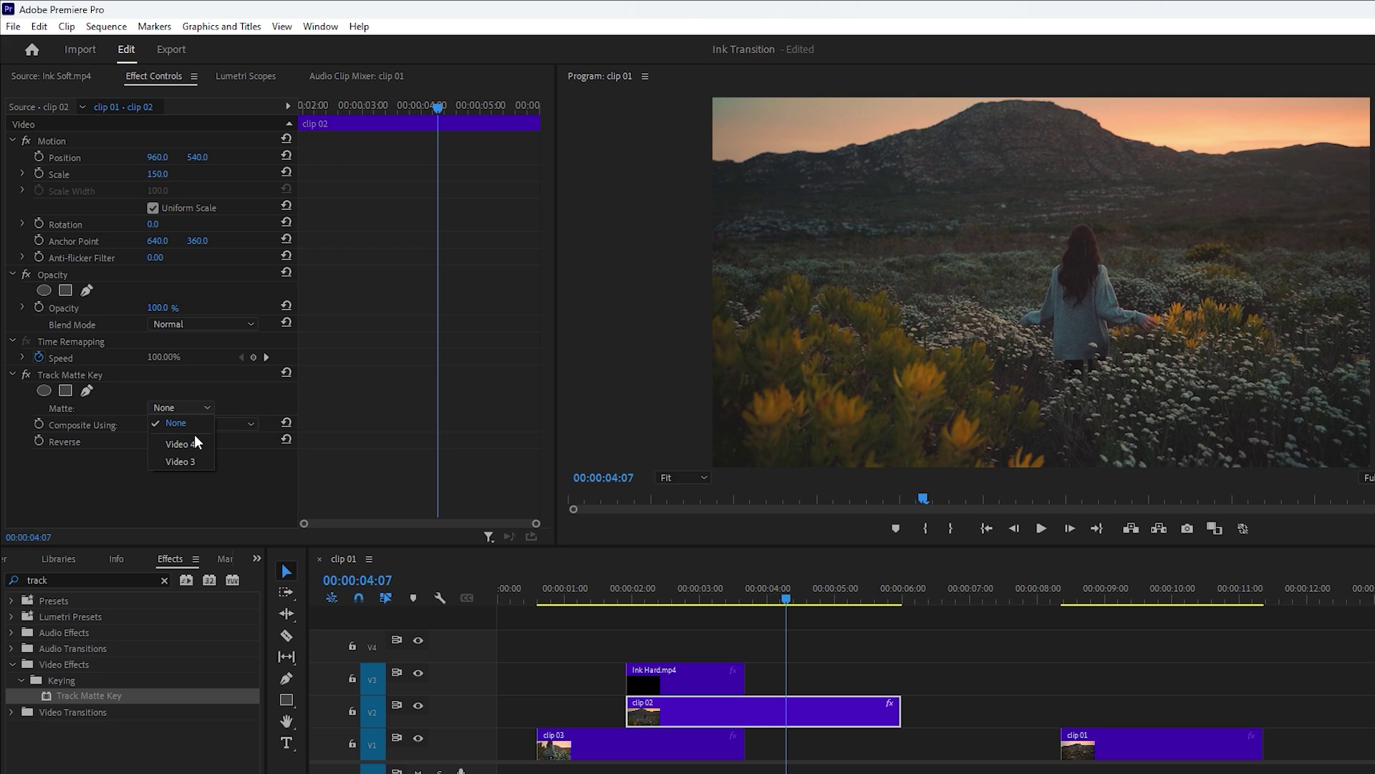
left_click(176, 462)
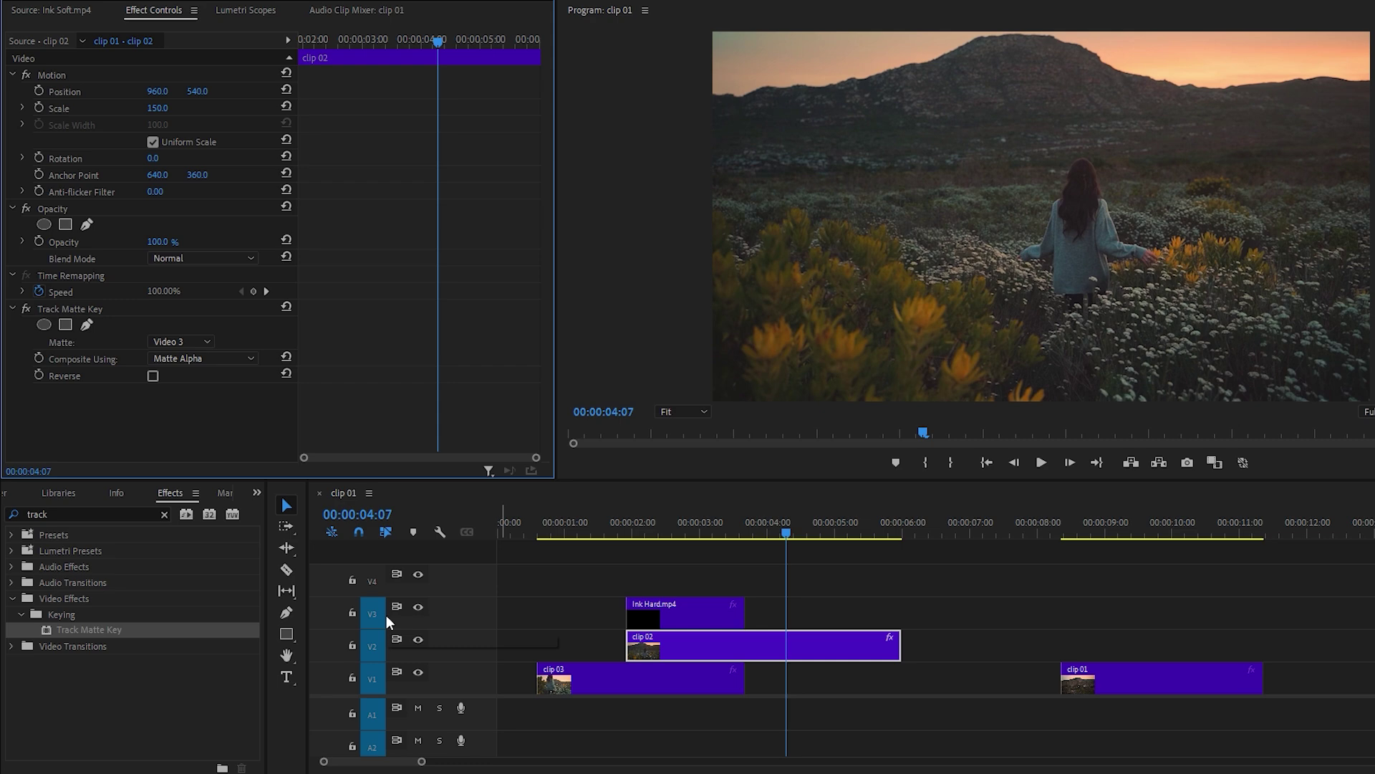
left_click_drag(790, 542, 673, 536)
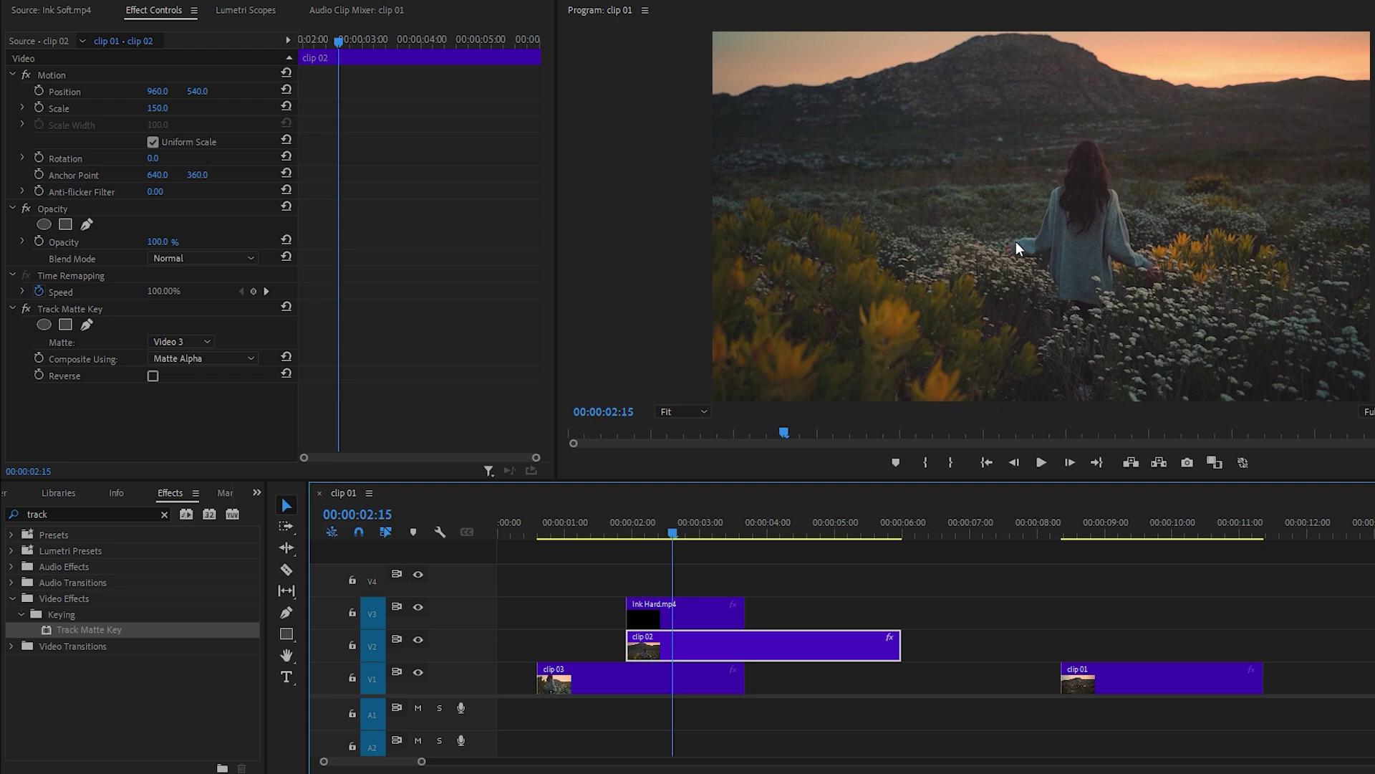
Step: Switch Composite Using to Matte Luma and scrub through the resulting ink transition
left_click(247, 359)
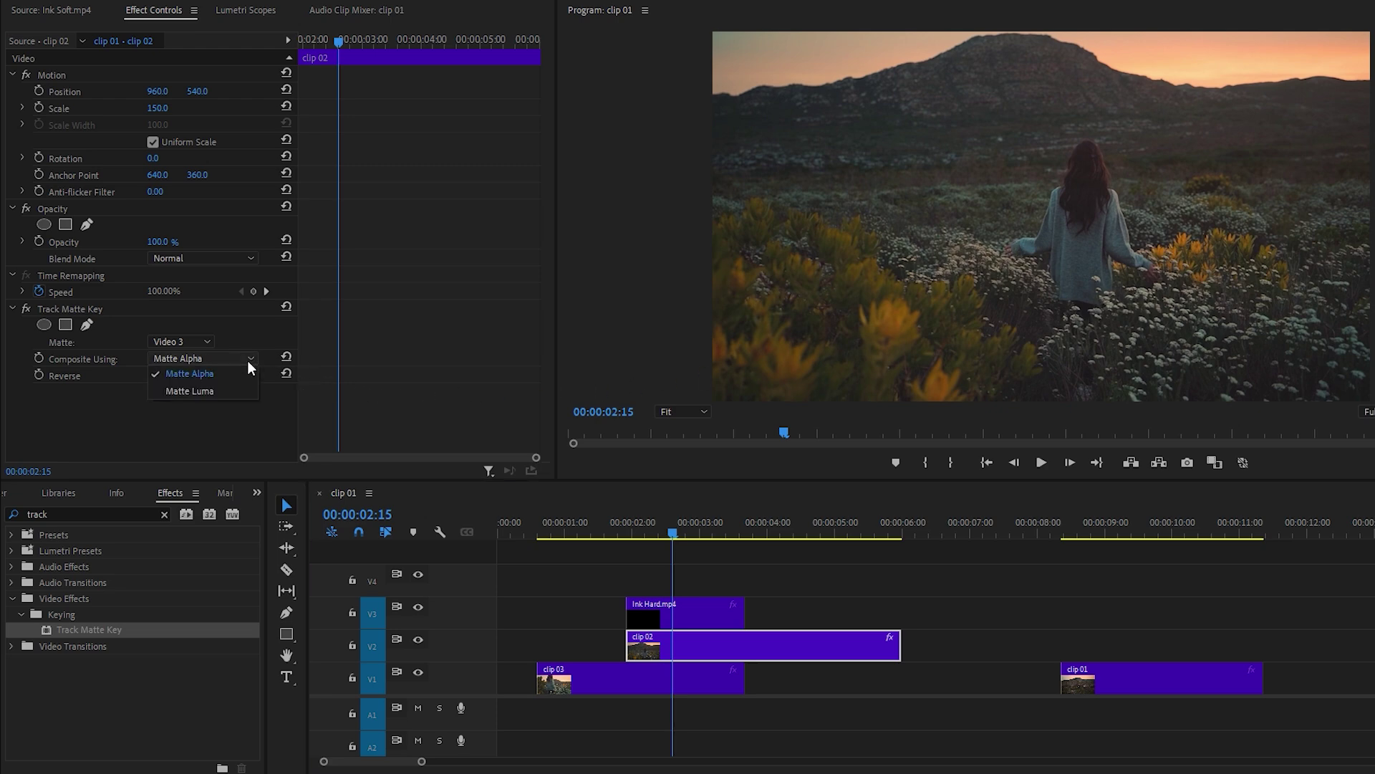
left_click(187, 391)
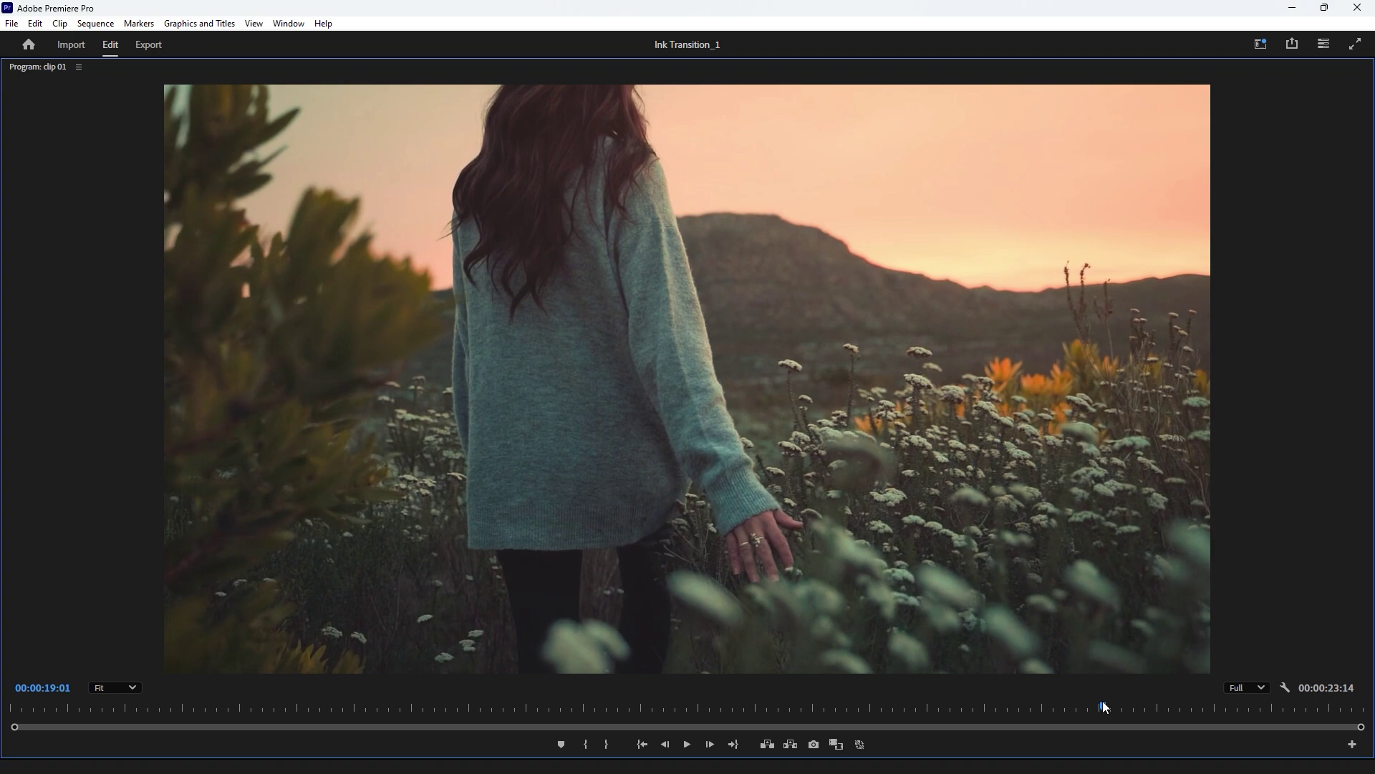
mouse_move(1107, 708)
left_mouse_down()
mouse_move(1214, 719)
mouse_move(1140, 719)
left_mouse_up()
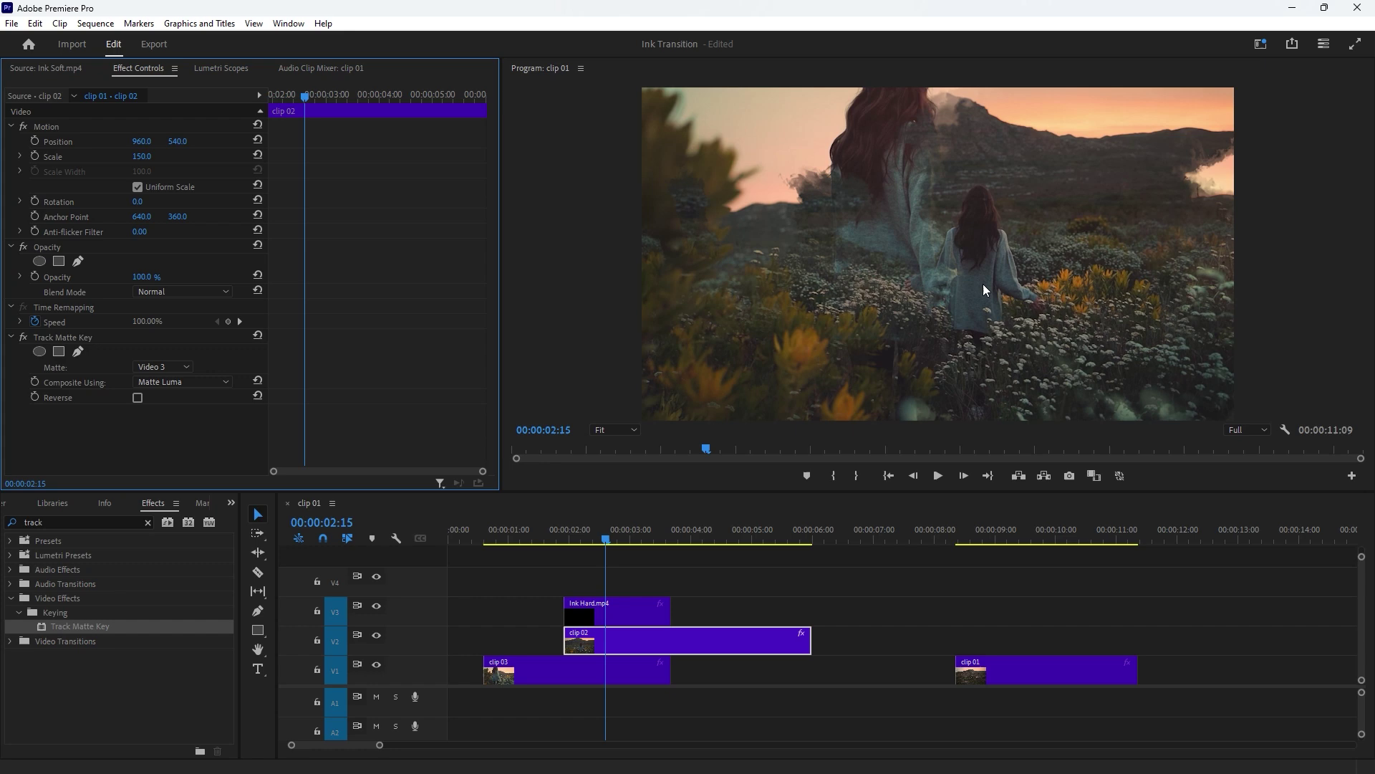
left_click_drag(638, 535, 701, 555)
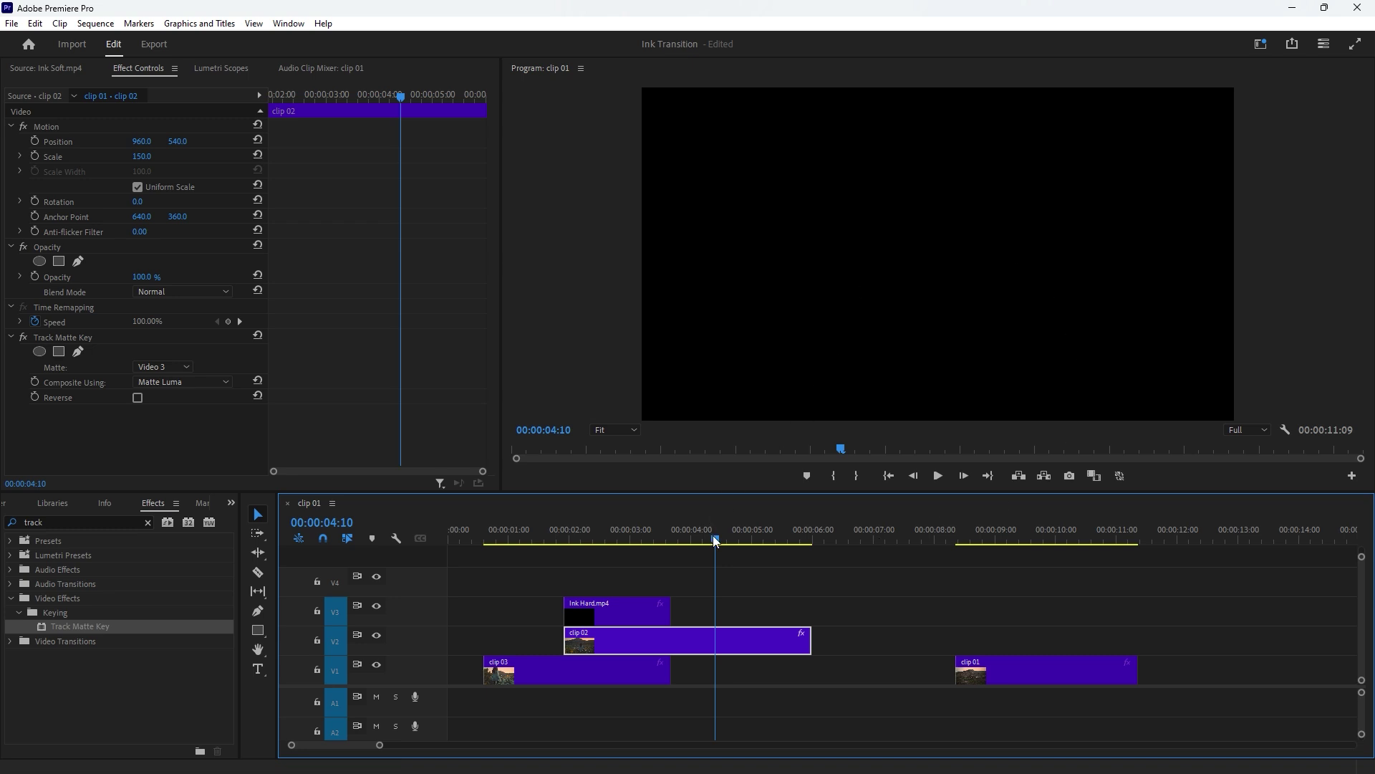
left_click_drag(685, 541, 667, 541)
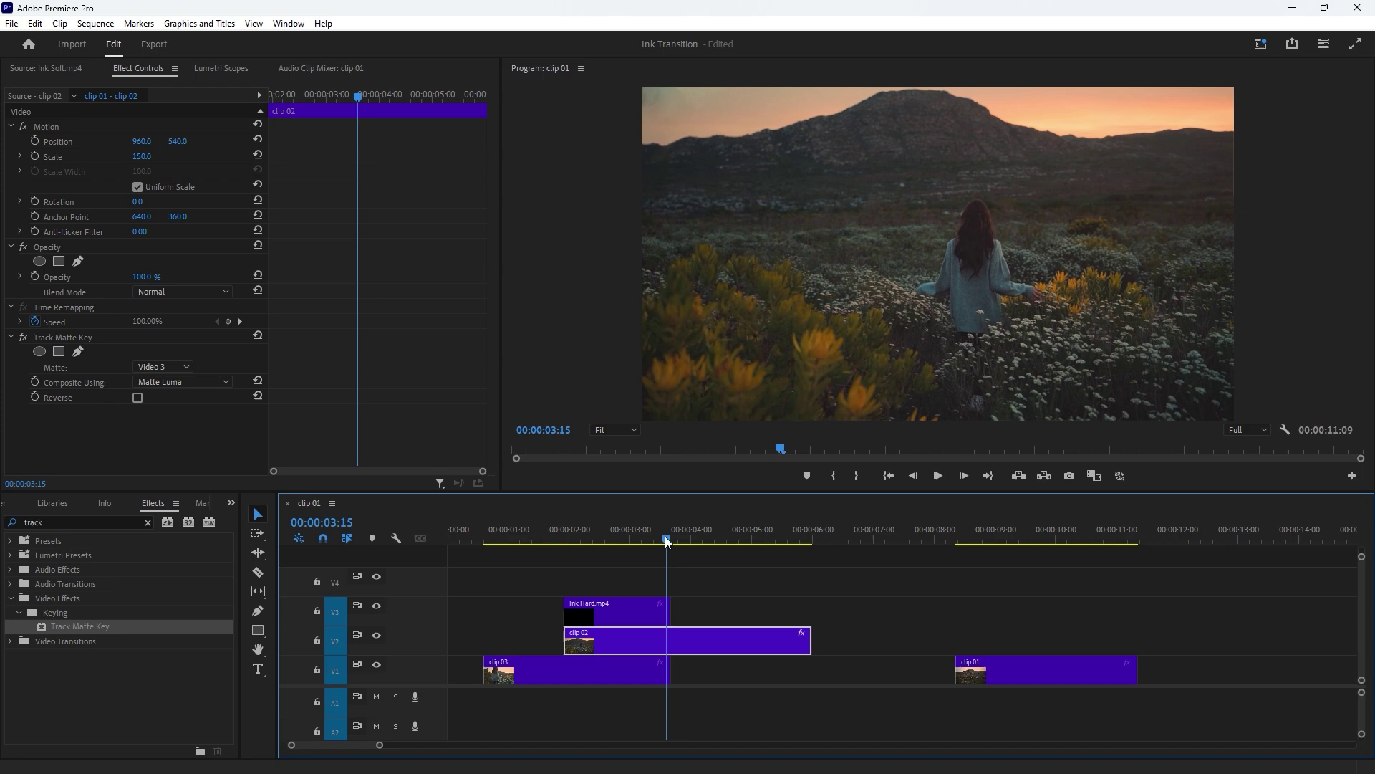
Step: Play the transition, then turn off V2's track output to see the ink matte alone
key("j")
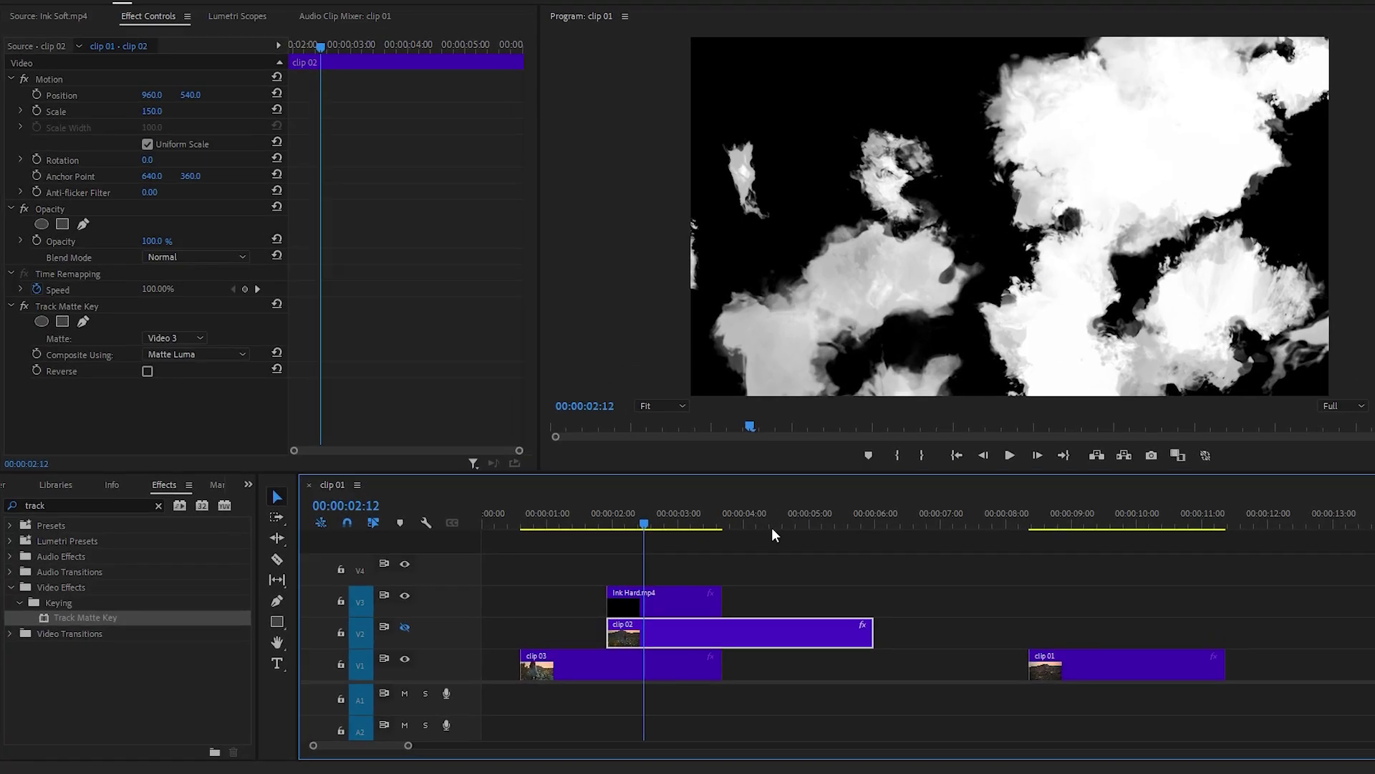
left_click(418, 625)
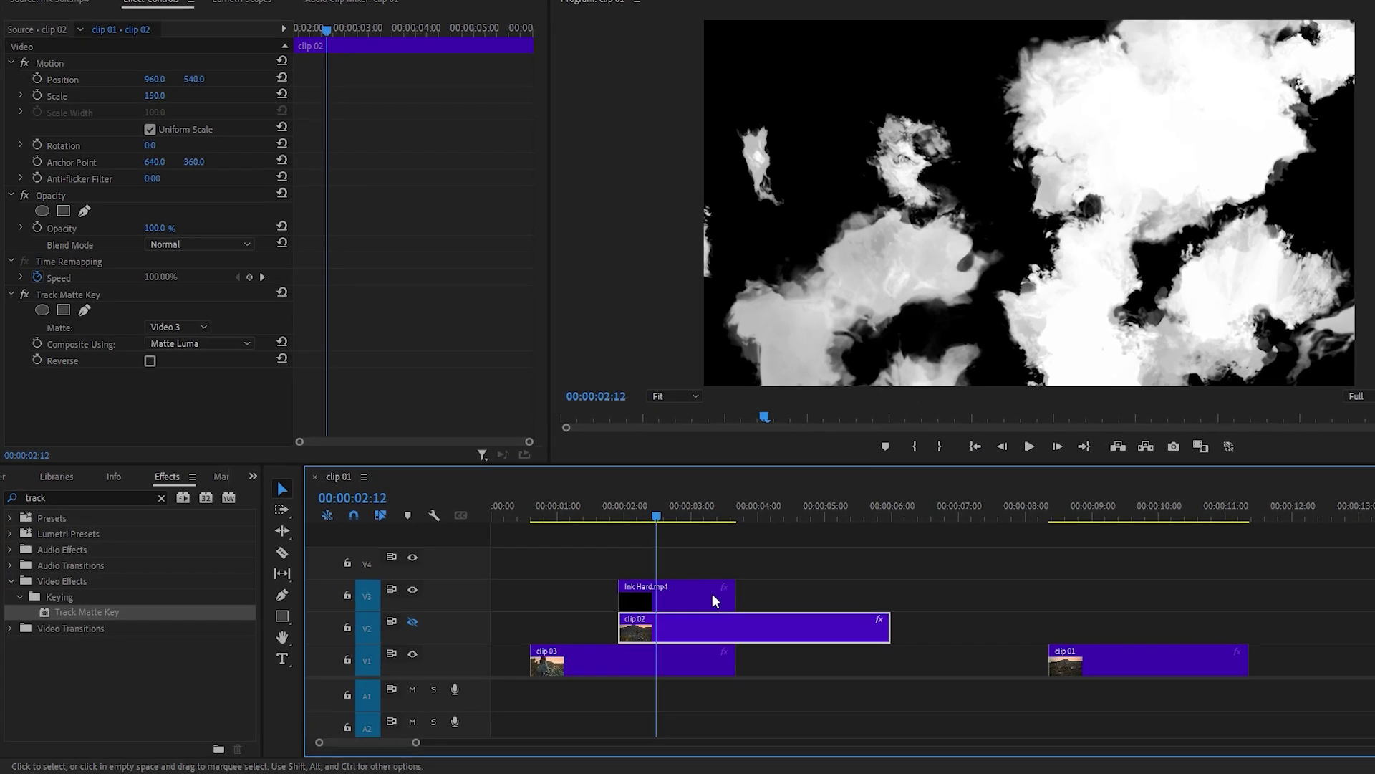
Step: Set Ink Hard.mp4 to Reverse Speed in its Speed/Duration settings
left_click(709, 589)
right_click(709, 589)
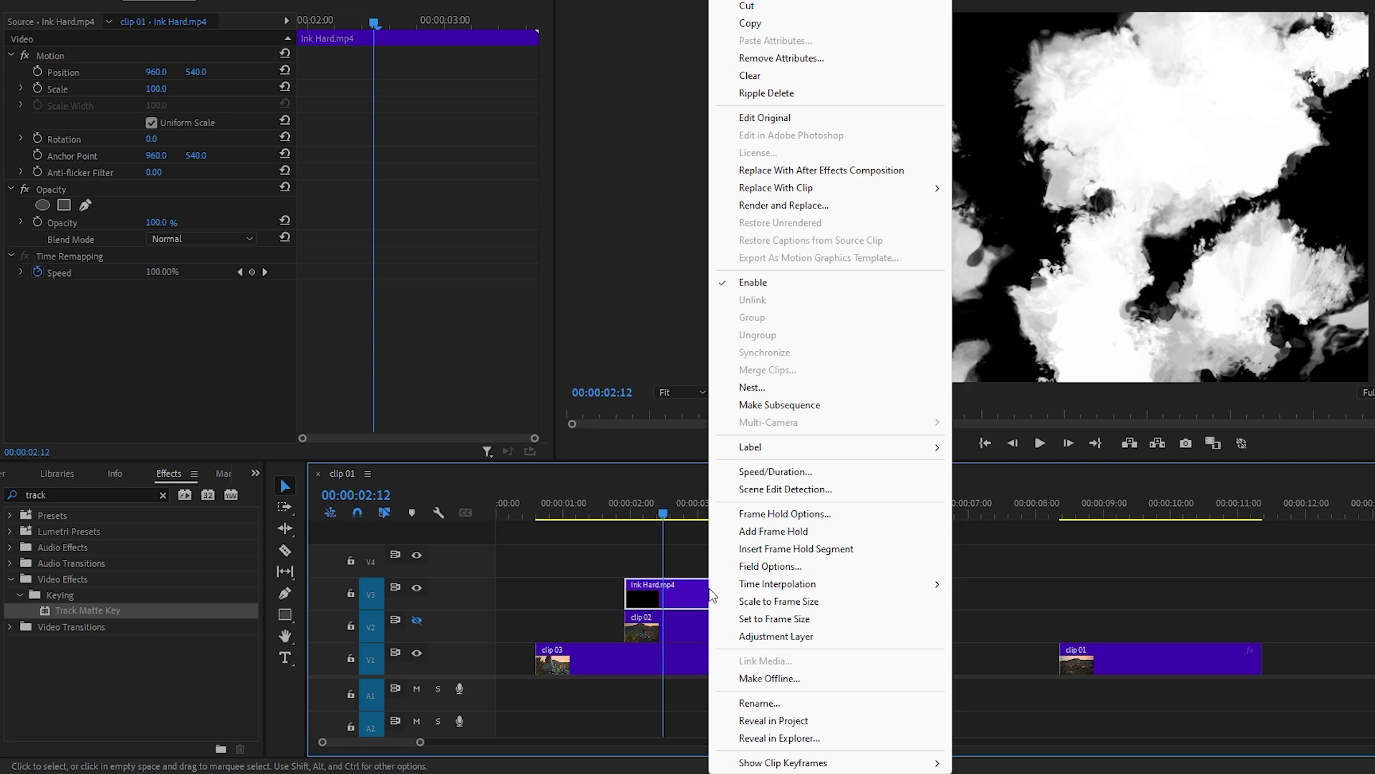
left_click(761, 472)
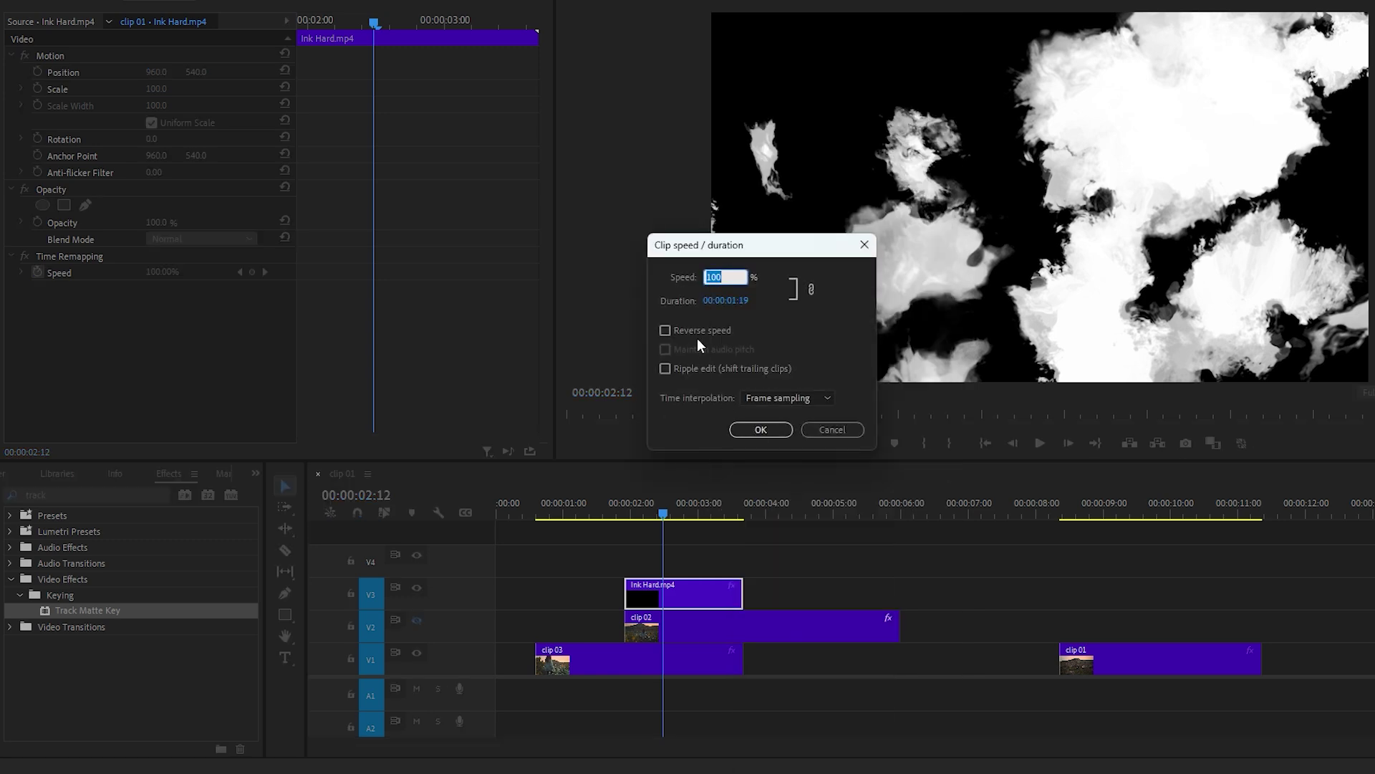
left_click(666, 330)
left_click(761, 429)
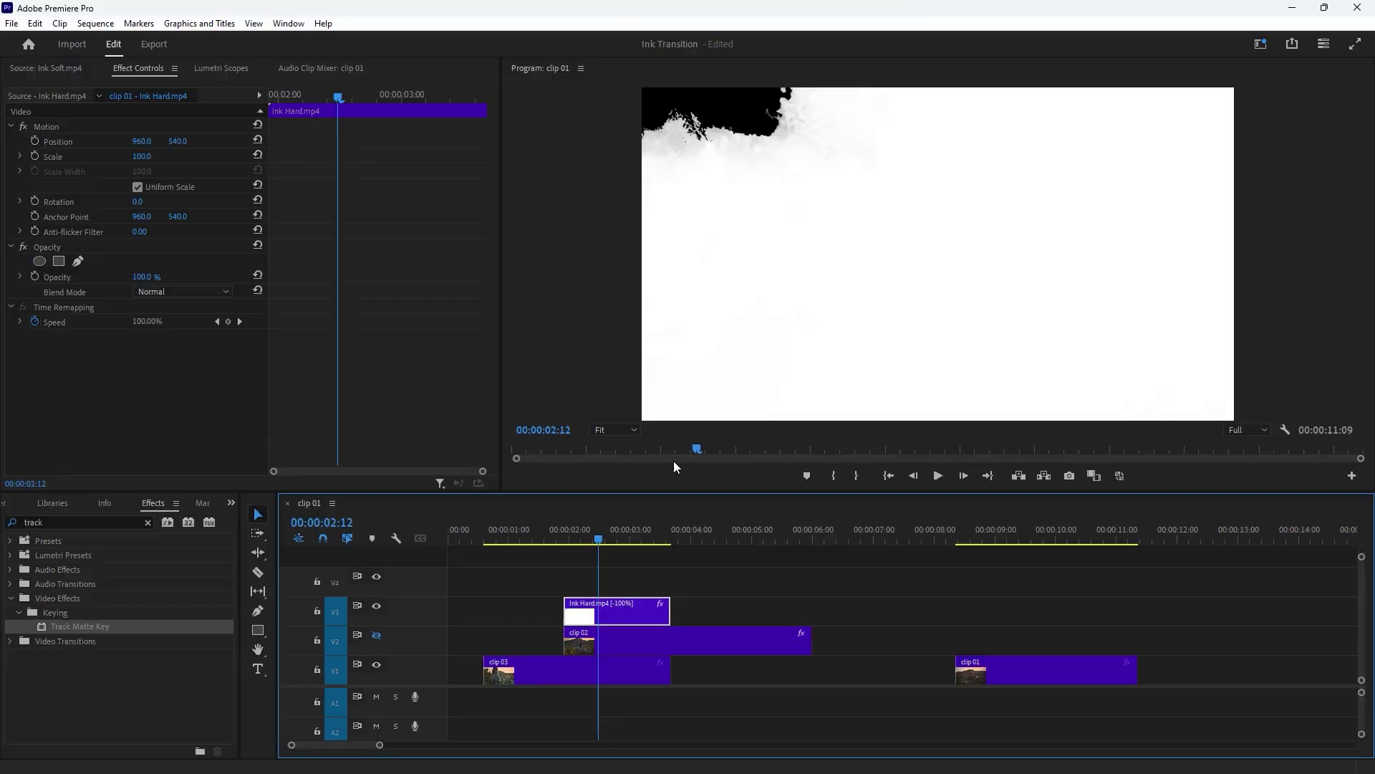
Step: Scrub the reversed ink and toggle the Track Matte Reverse option on and off to compare
left_click_drag(557, 536, 630, 552)
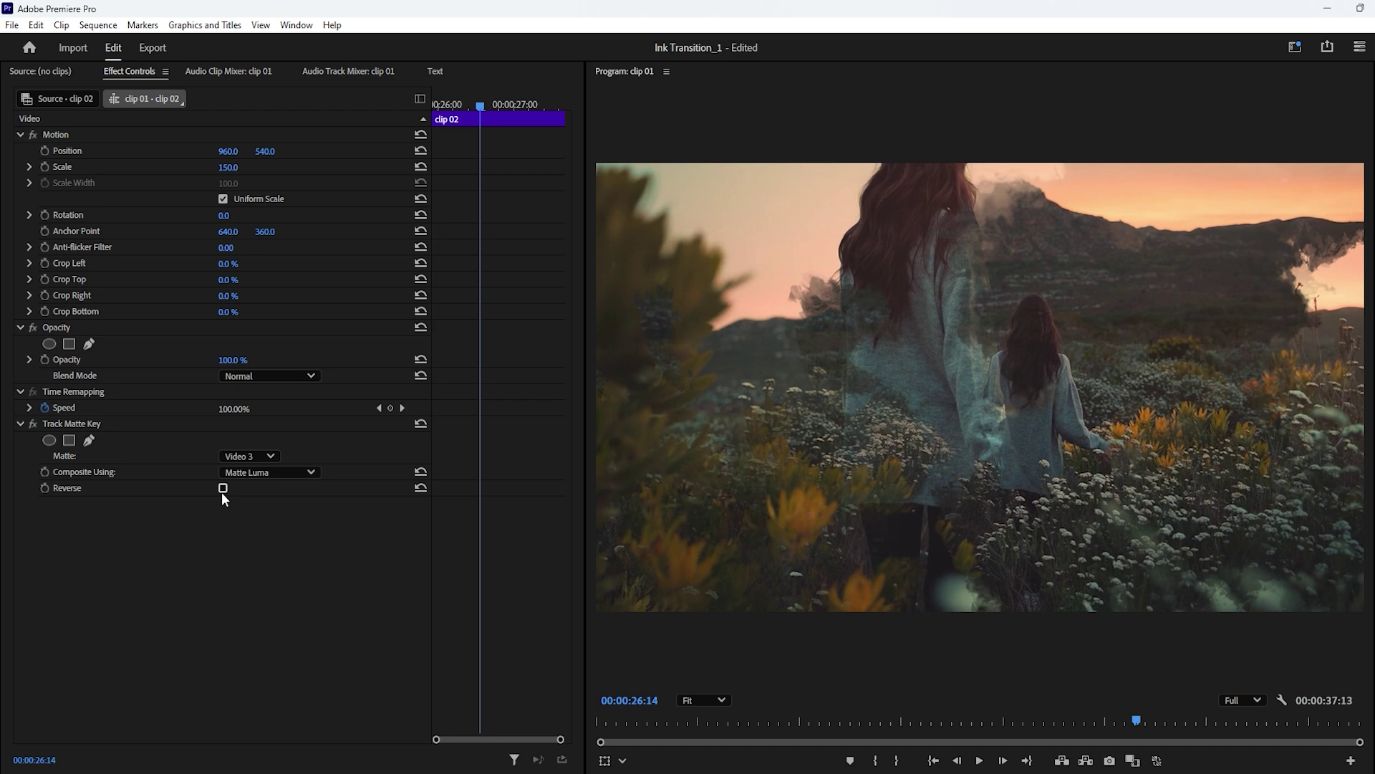
left_click(222, 490)
left_click(222, 490)
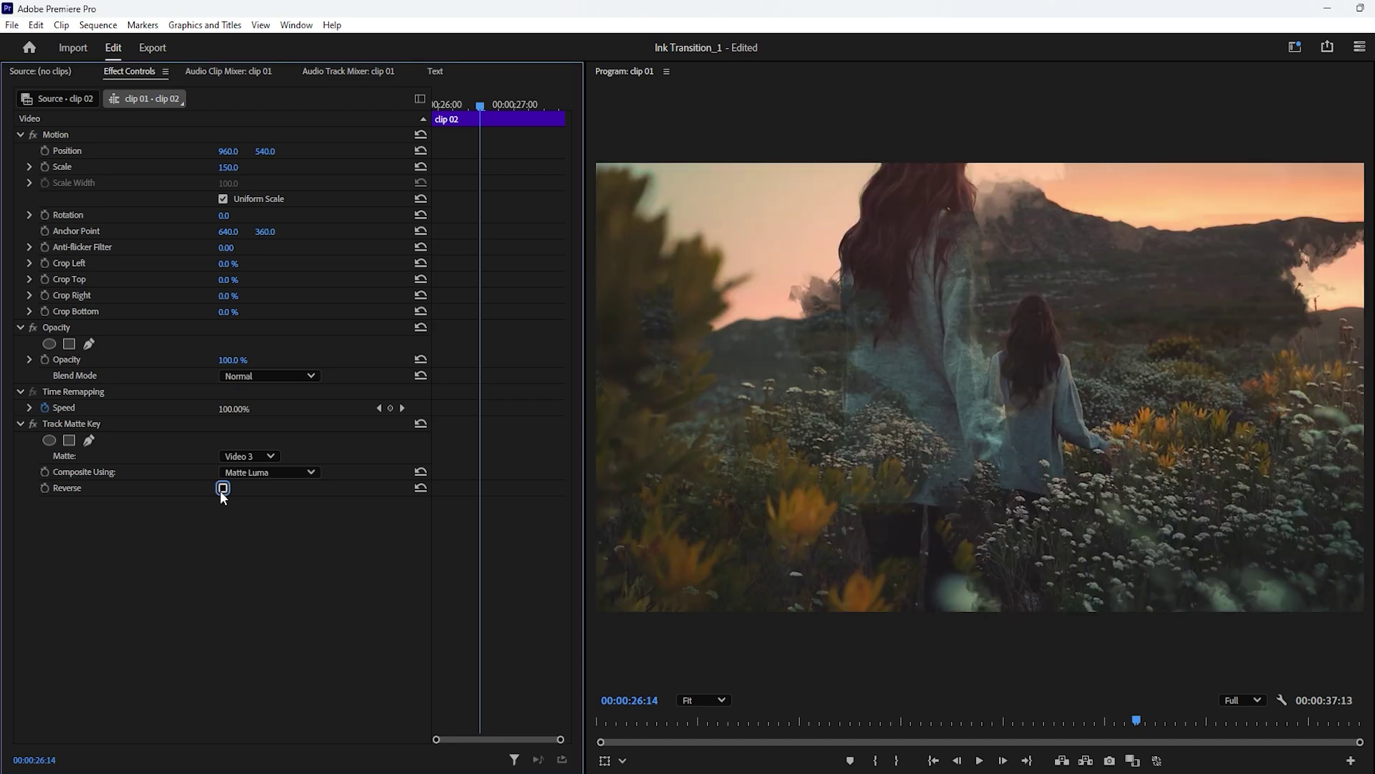
left_click(221, 490)
left_click(221, 490)
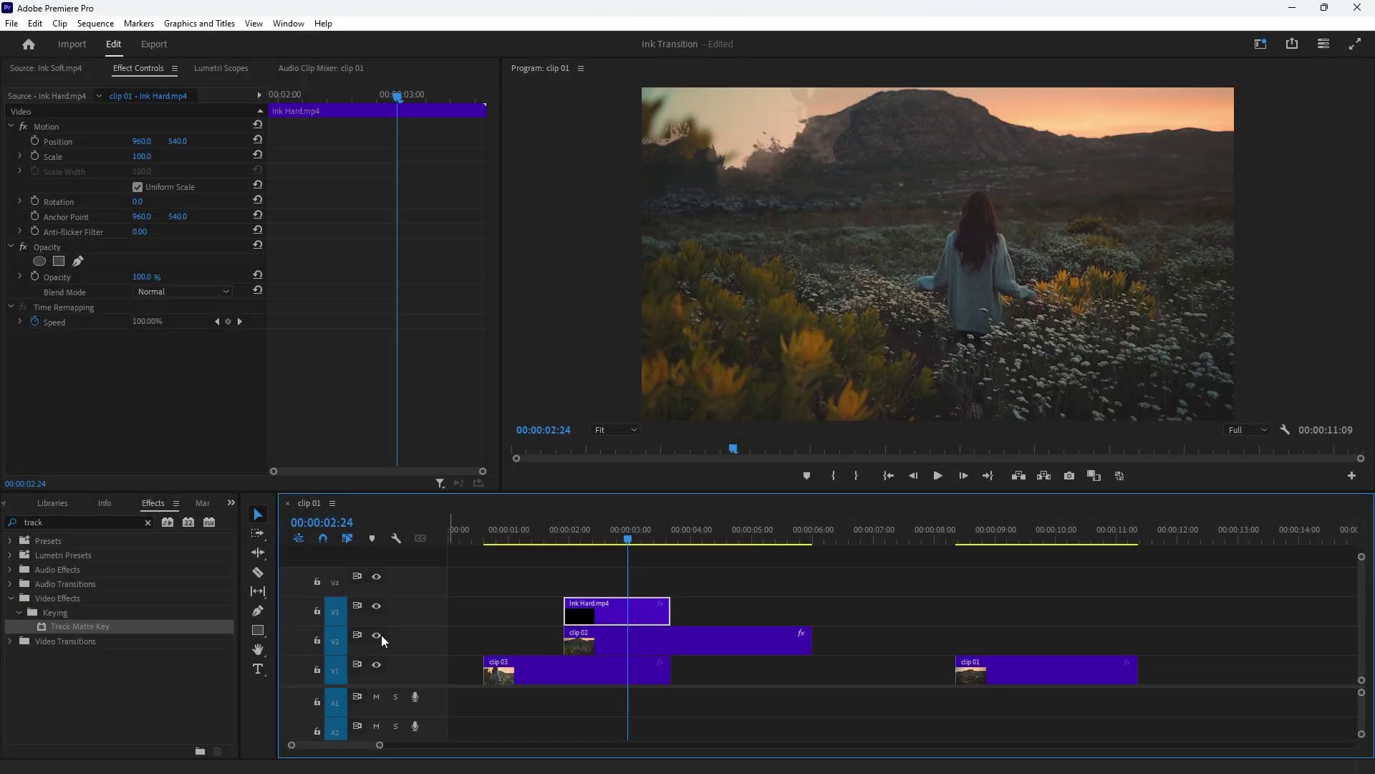
Step: Cut clip 02 on V2 with the Razor at 00:00:03:16, where Ink Hard ends
left_click_drag(629, 539, 671, 544)
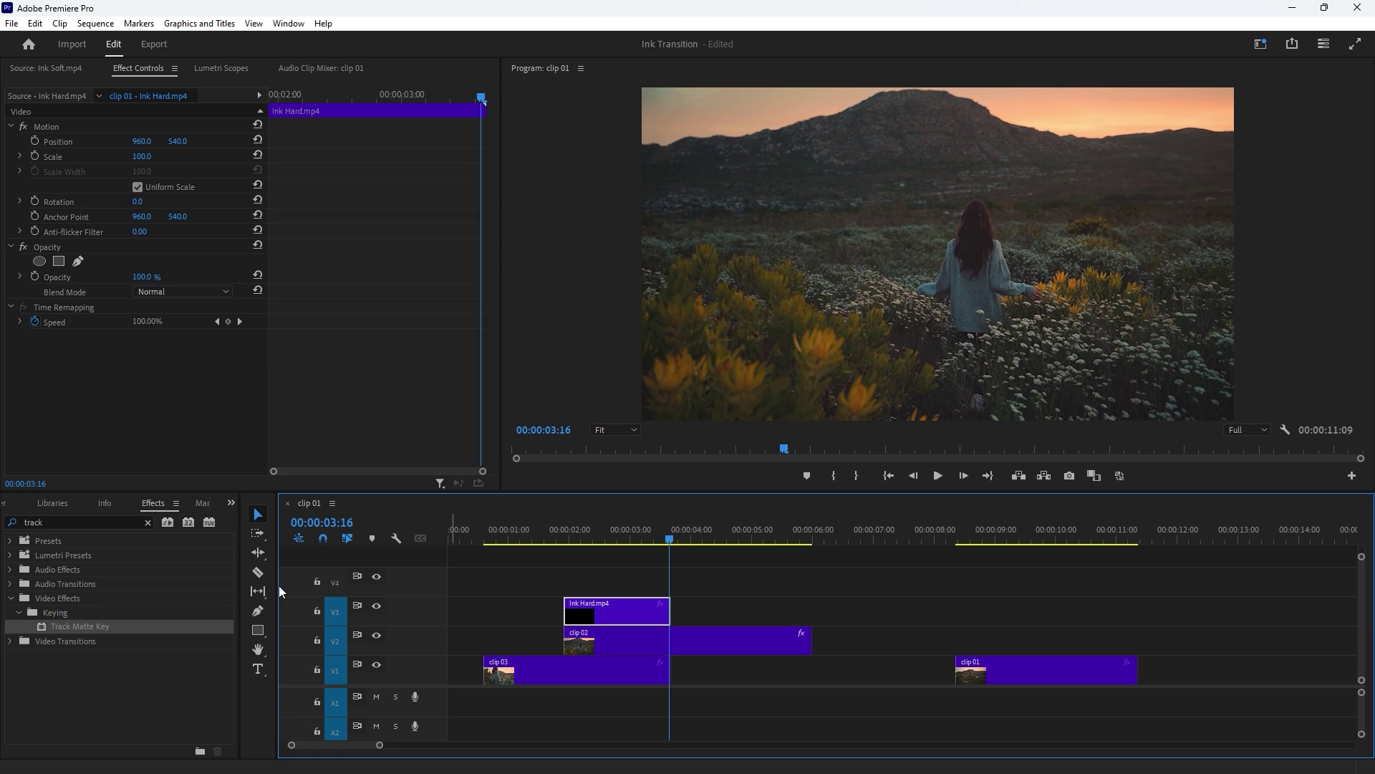
left_click(258, 571)
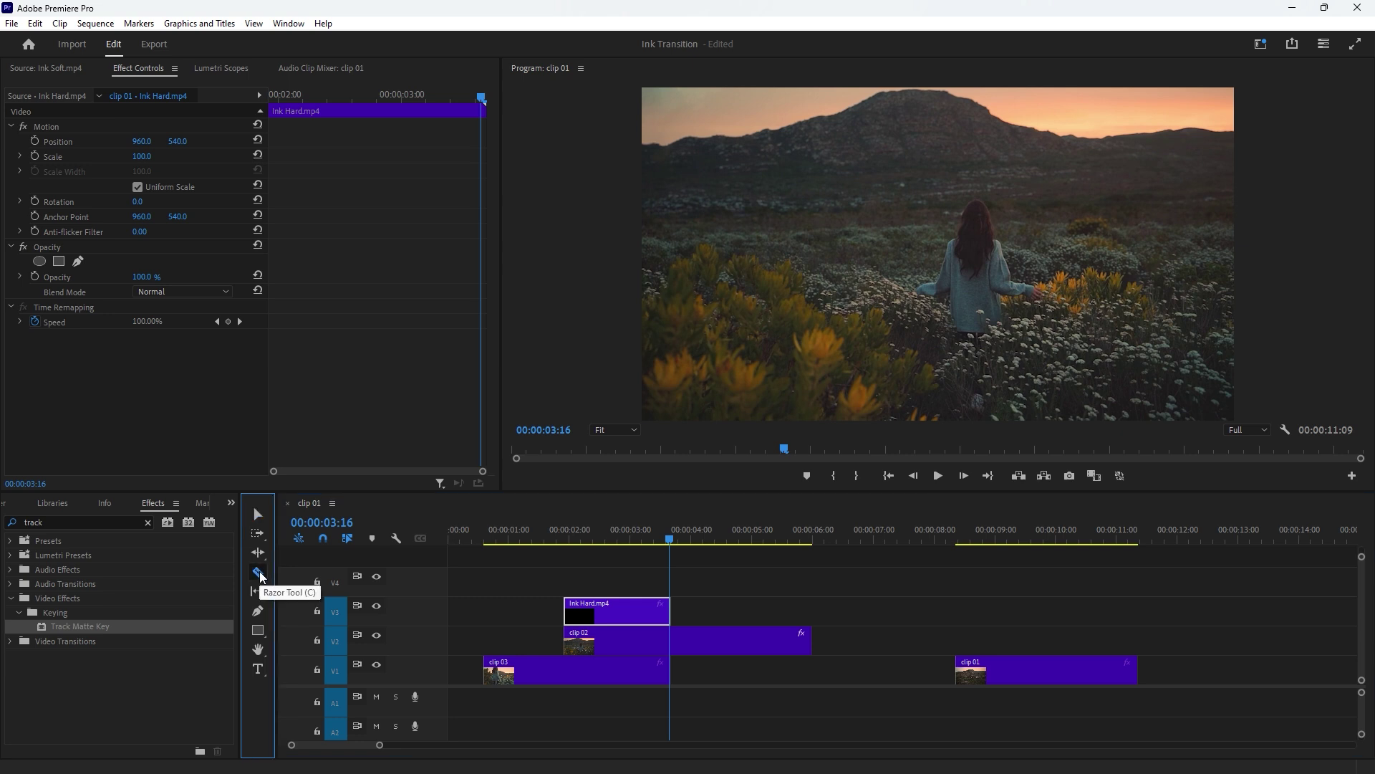
left_click(670, 641)
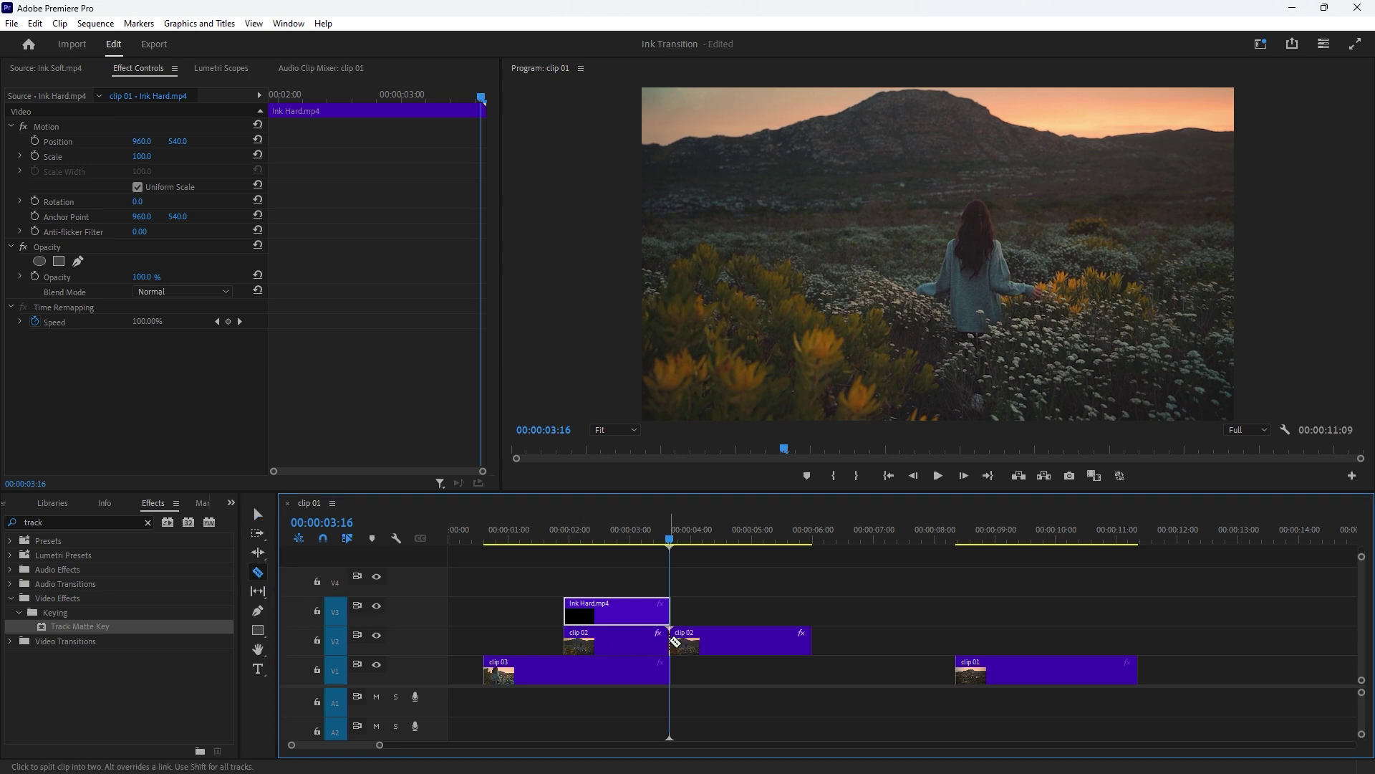
left_click(261, 516)
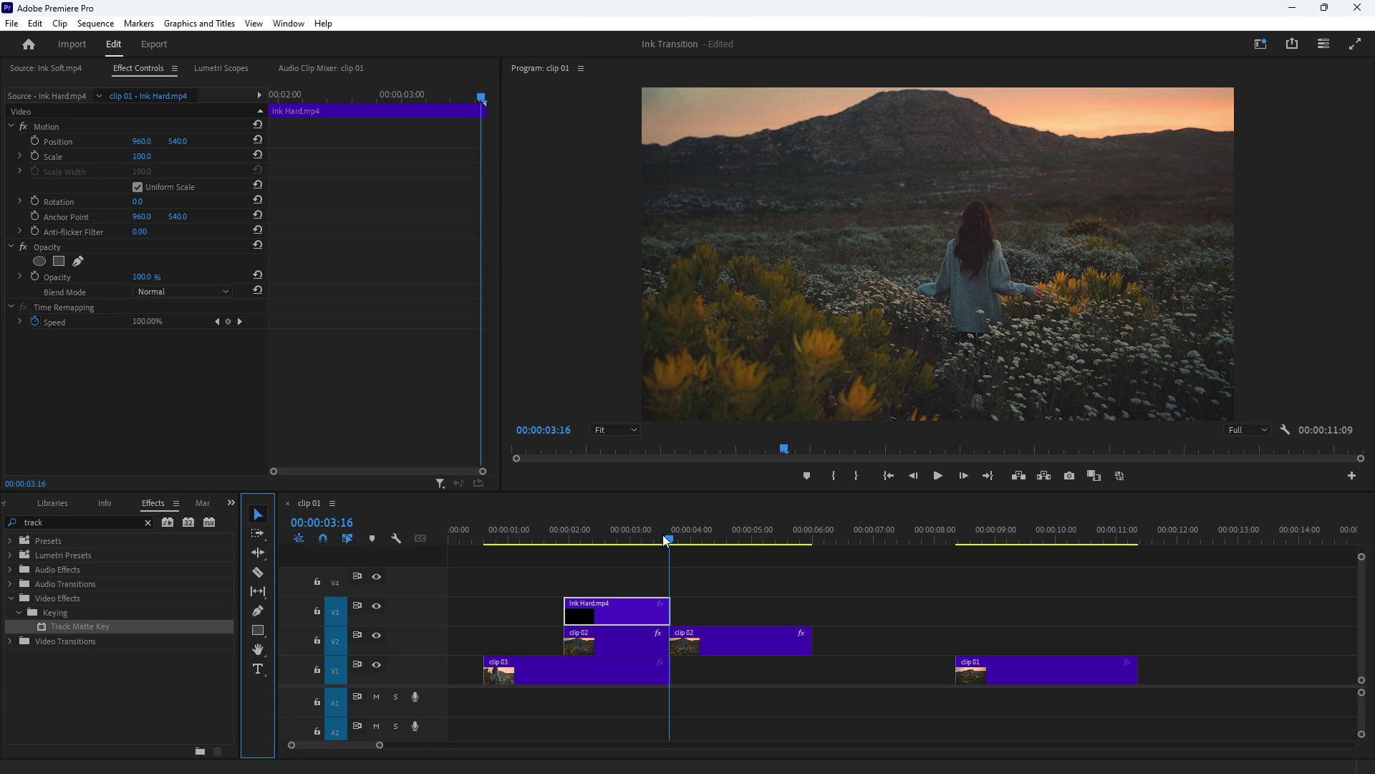
Step: Delete Track Matte Key from the second piece of clip 02, then return to 00:00:03:07
left_click_drag(666, 541, 709, 537)
left_click(729, 635)
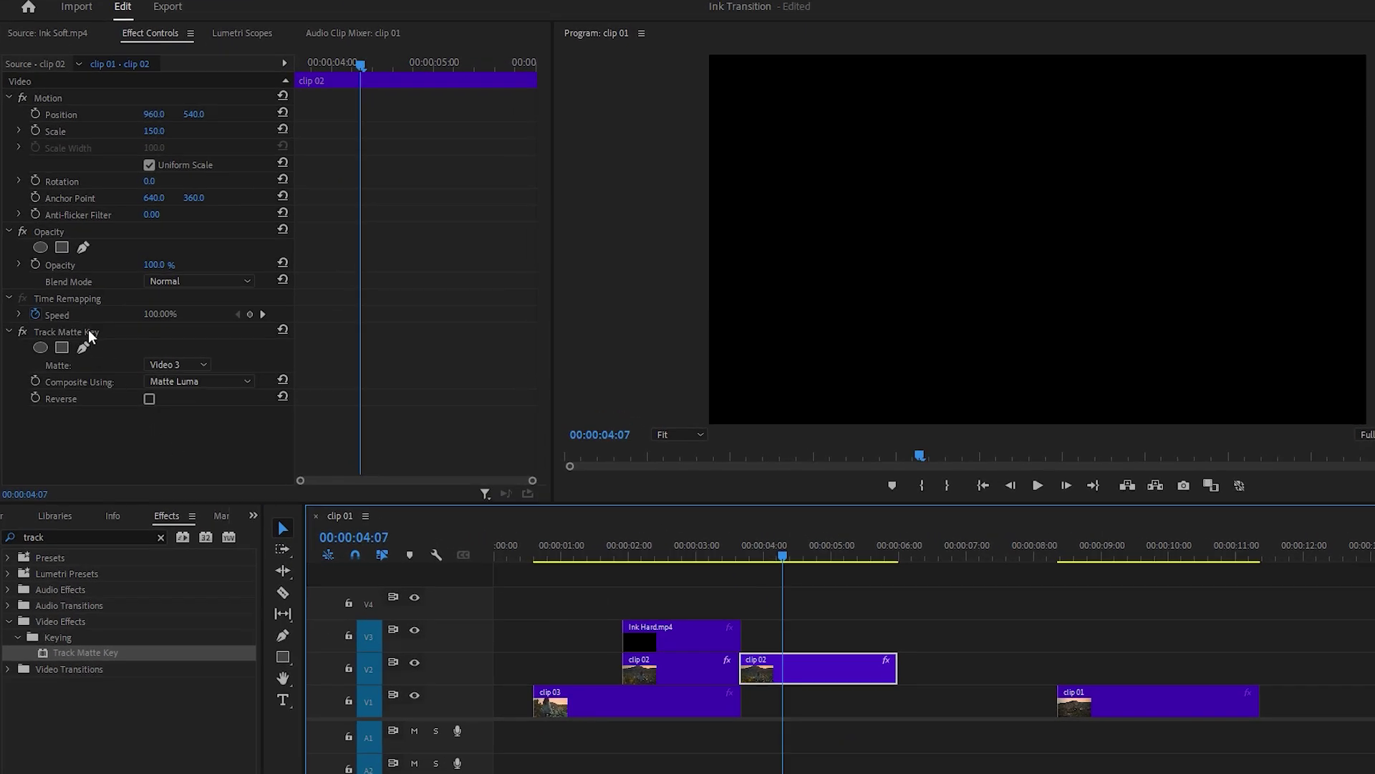
left_click(91, 335)
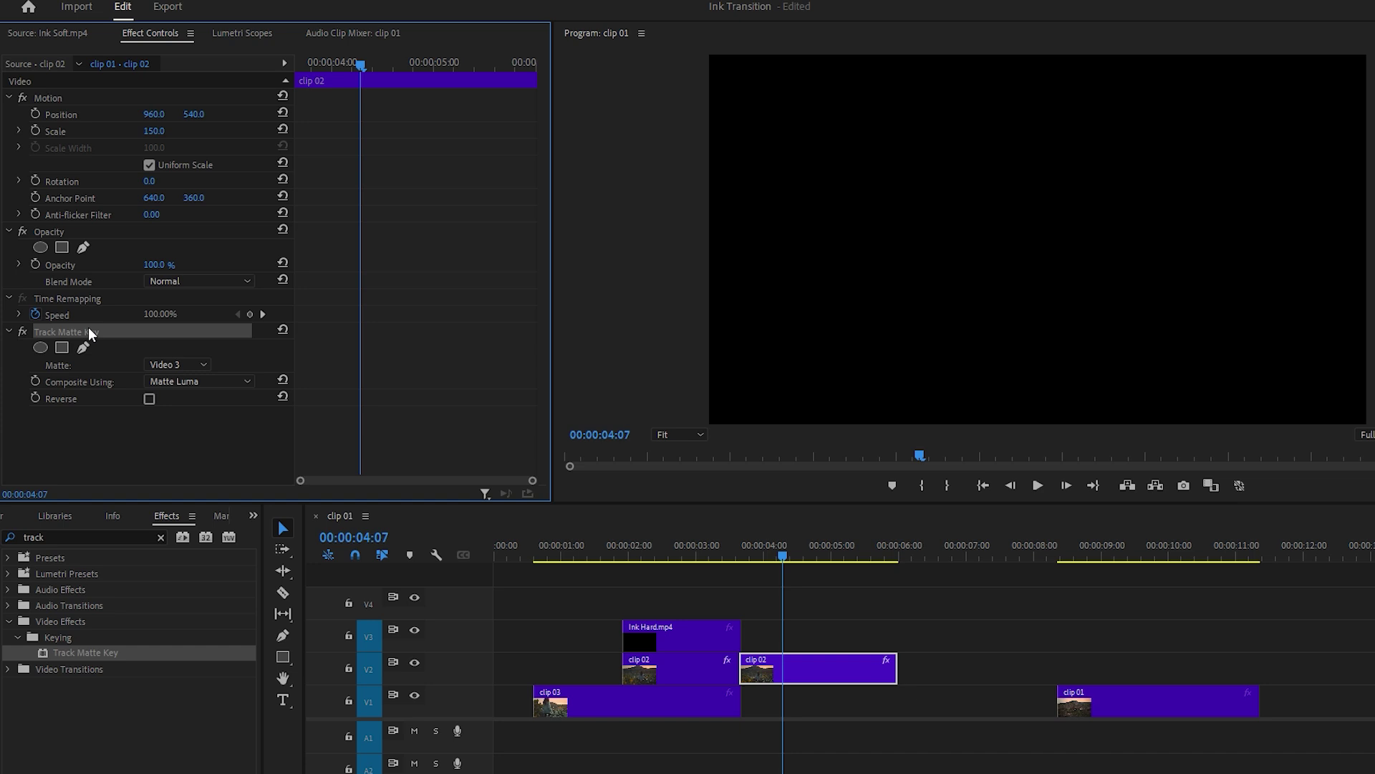
key("Delete")
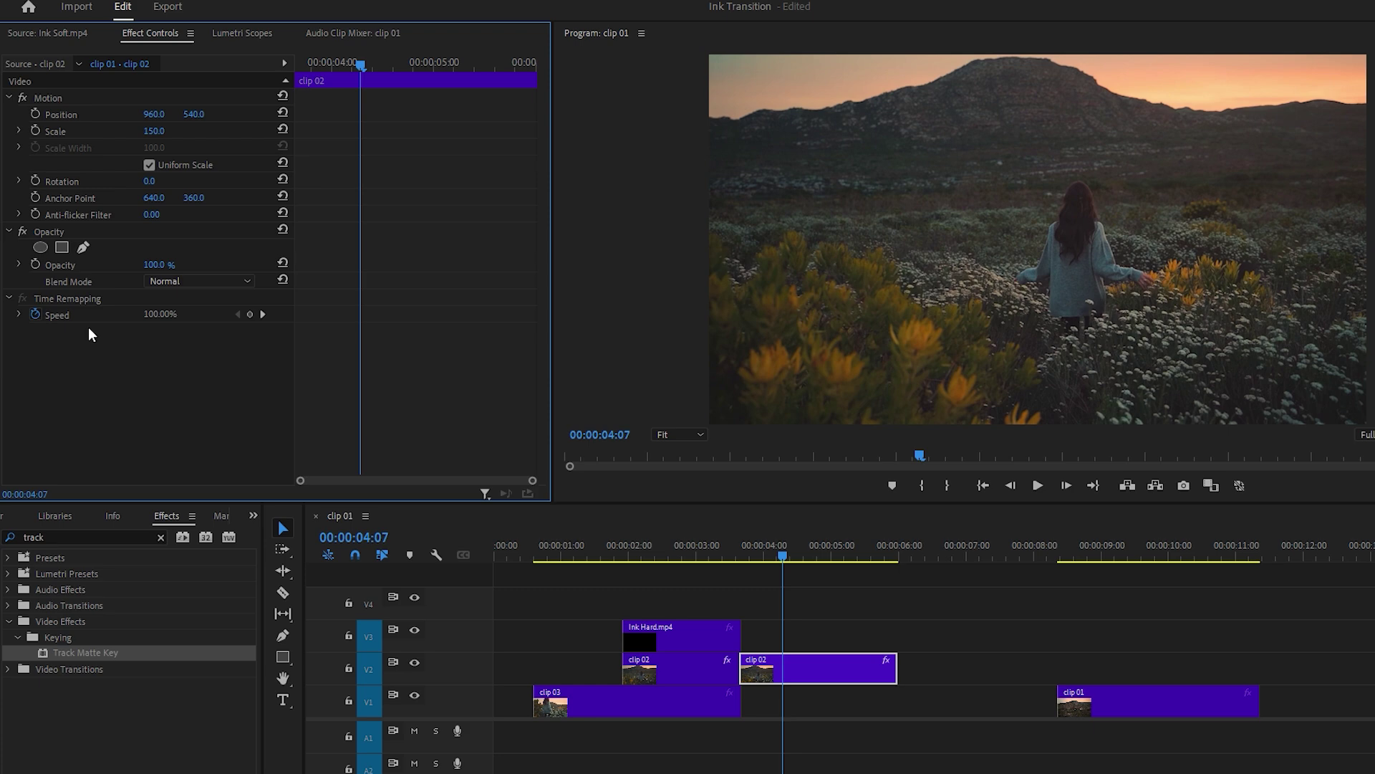
left_click_drag(677, 559, 816, 561)
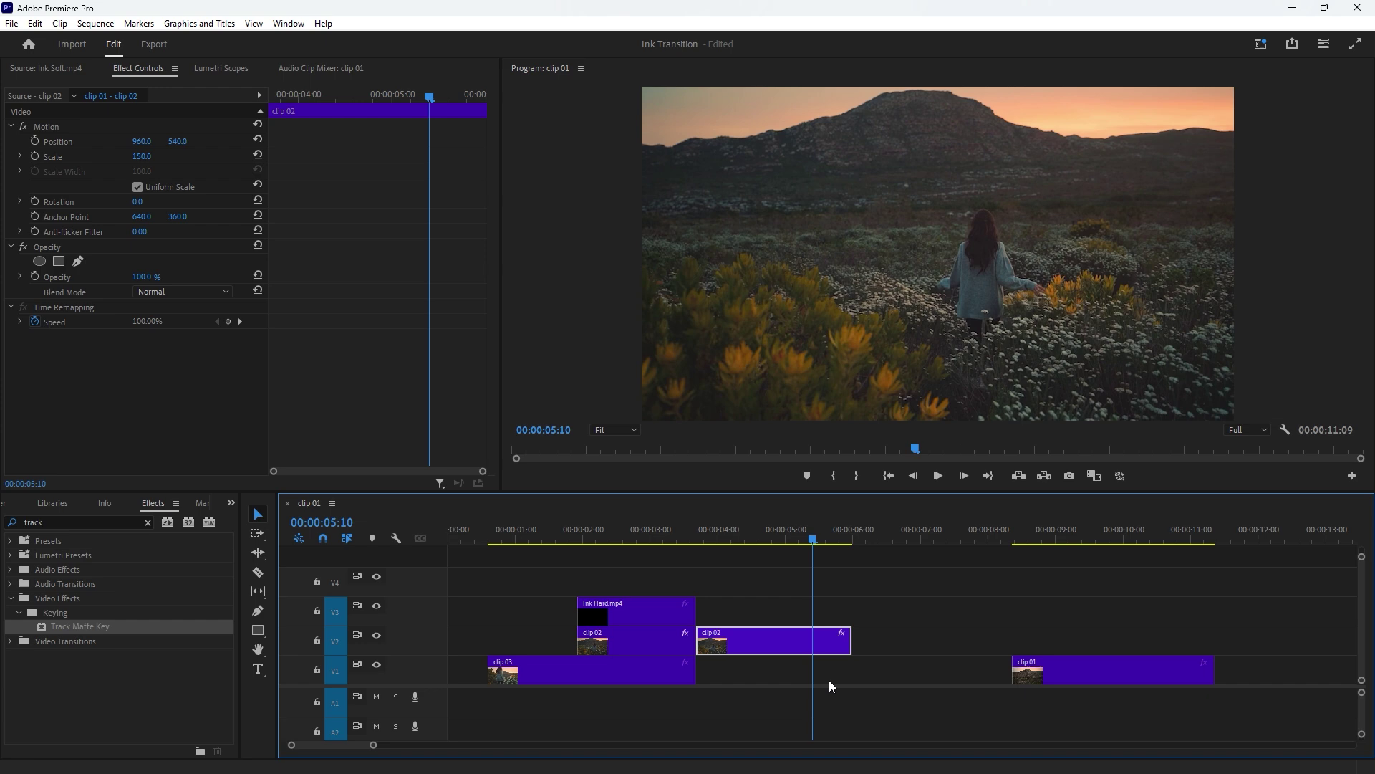
Step: Move the second clip 02 to V1, duplicate Ink Hard further right on V3, and lift clip 01 to V2
left_click_drag(767, 647, 776, 656)
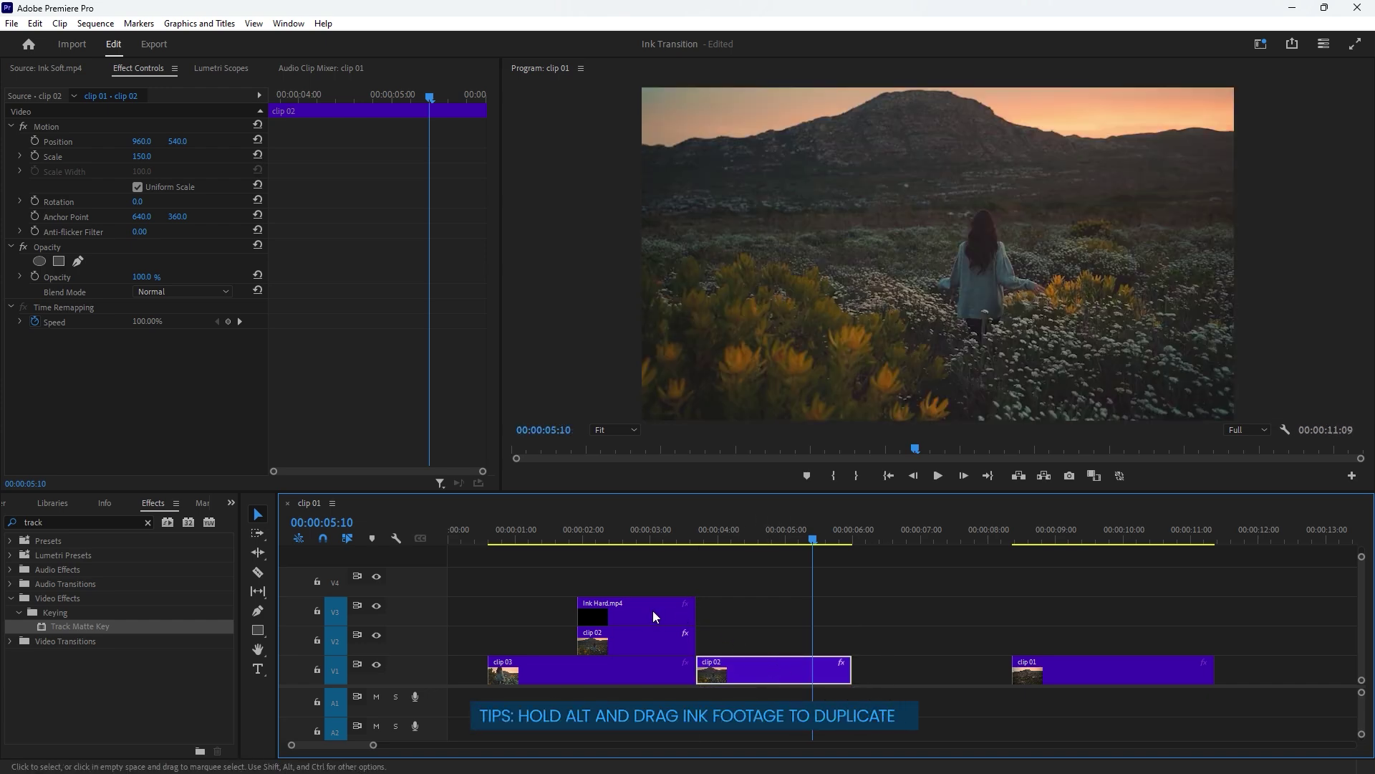
left_click_drag(652, 610, 812, 611)
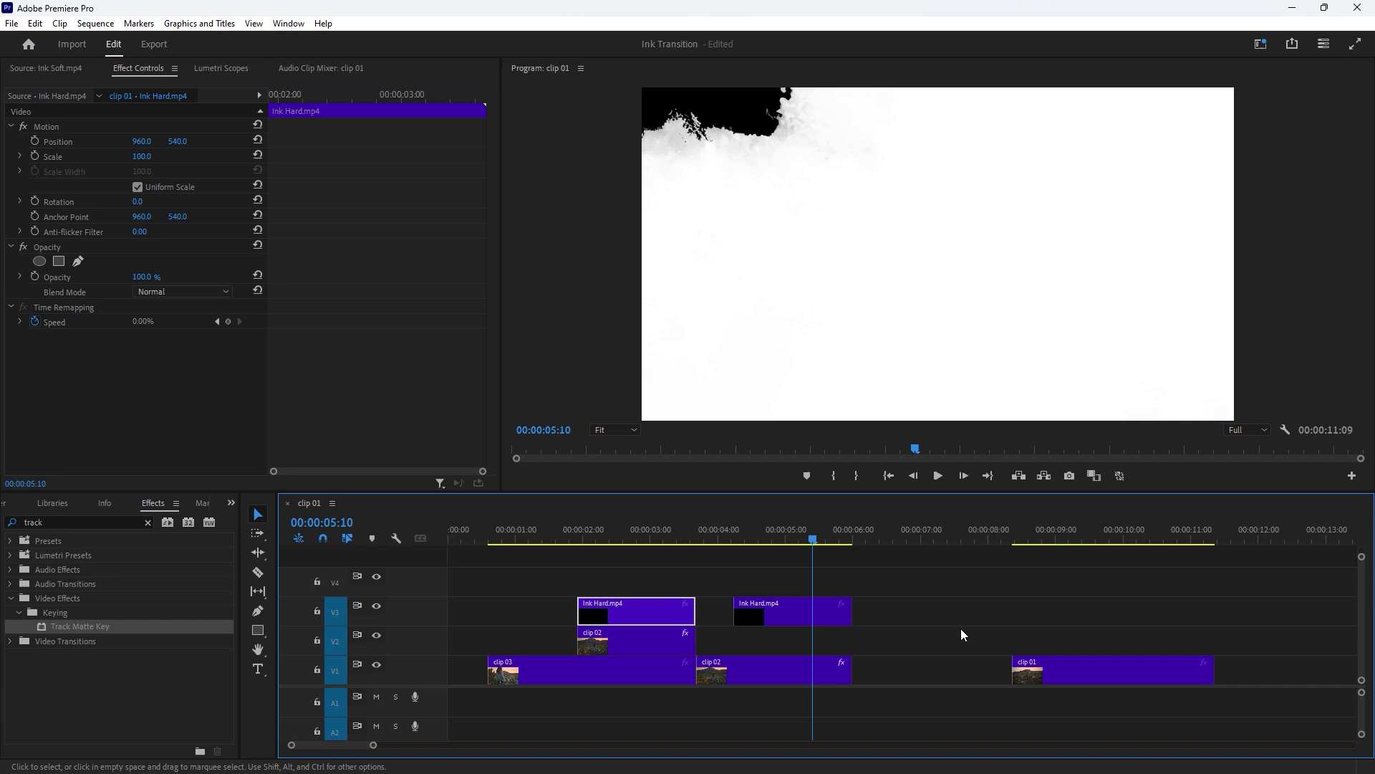
mouse_move(1072, 533)
left_mouse_down()
mouse_move(1110, 532)
mouse_move(1090, 539)
left_mouse_up()
mouse_move(1130, 668)
left_mouse_down()
mouse_move(1107, 649)
mouse_move(856, 651)
left_mouse_up()
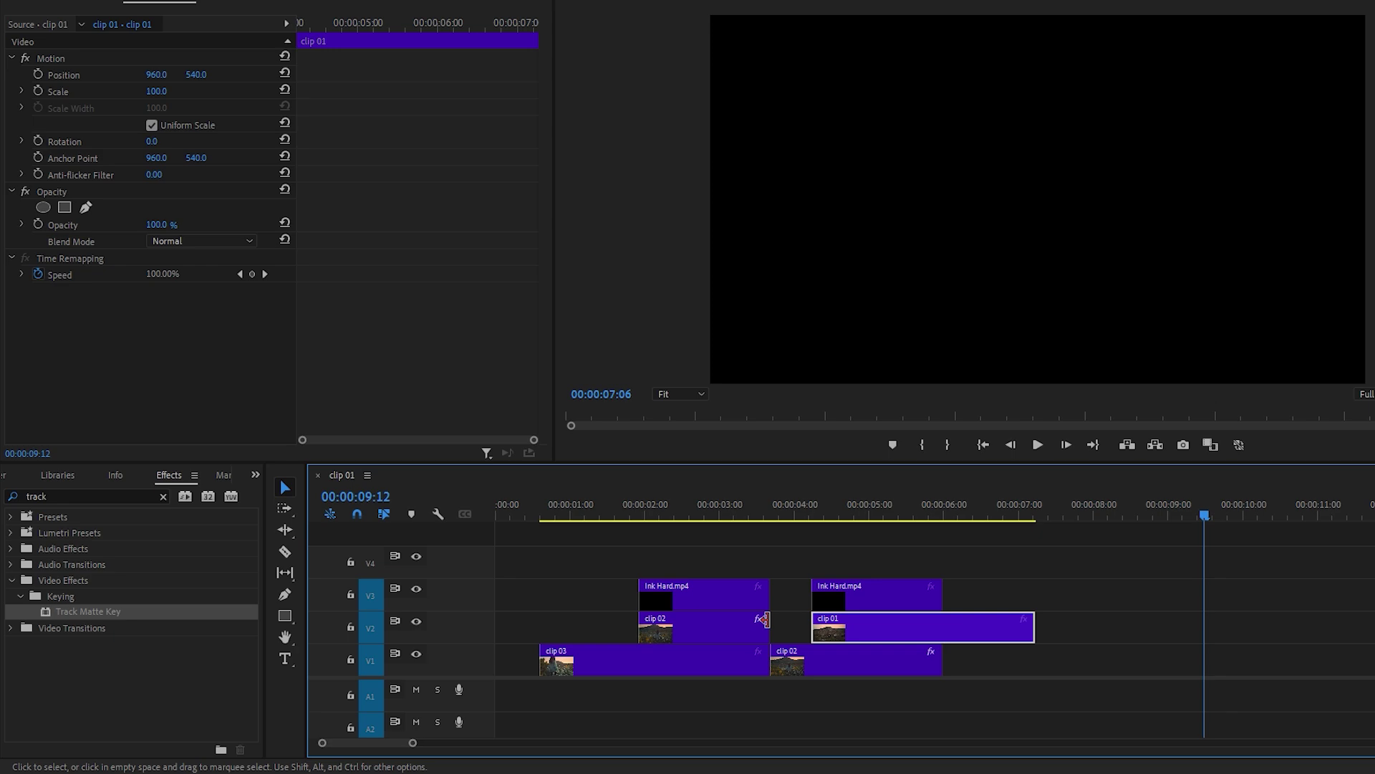
Step: Copy clip 02's Track Matte Key (Video 3, Matte Luma) onto clip 01 and scrub the second ink transition
left_click(702, 627)
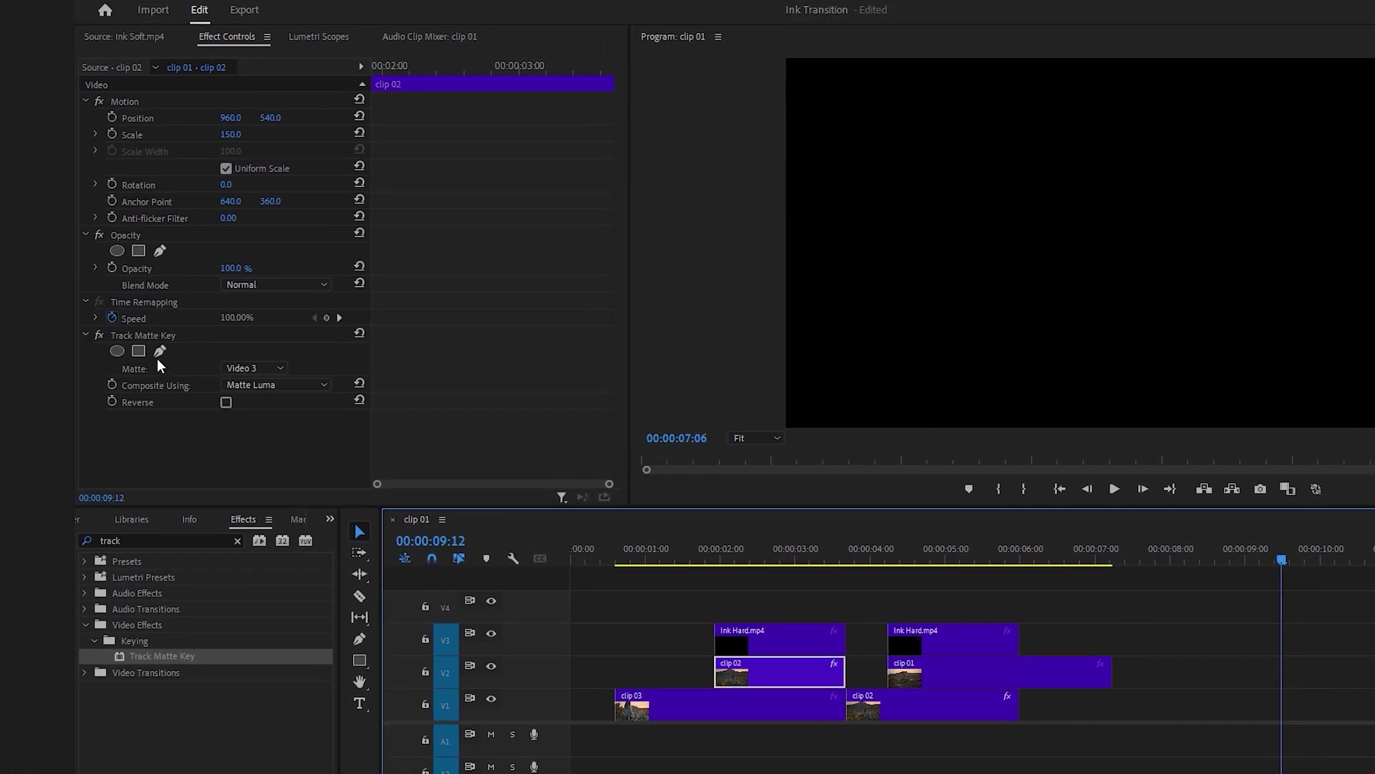
right_click(150, 337)
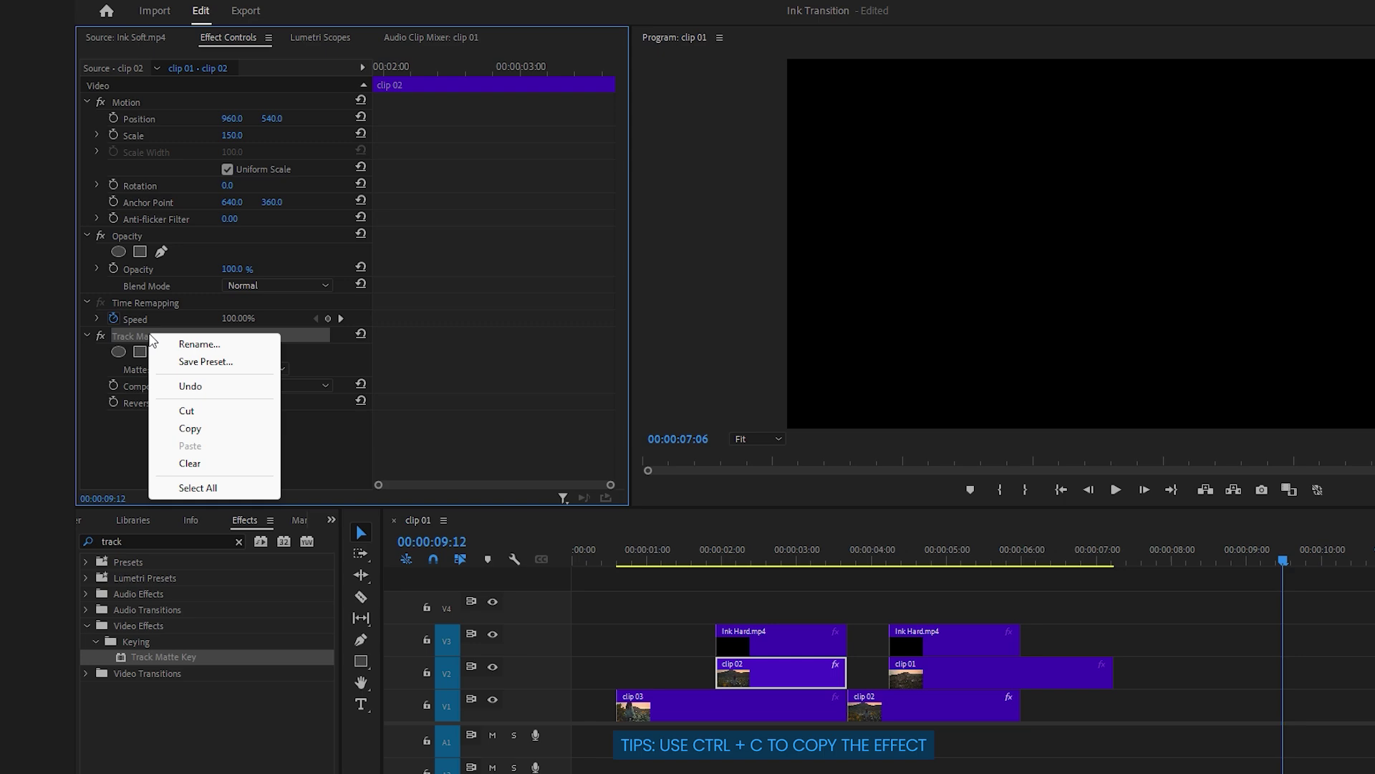
left_click(190, 428)
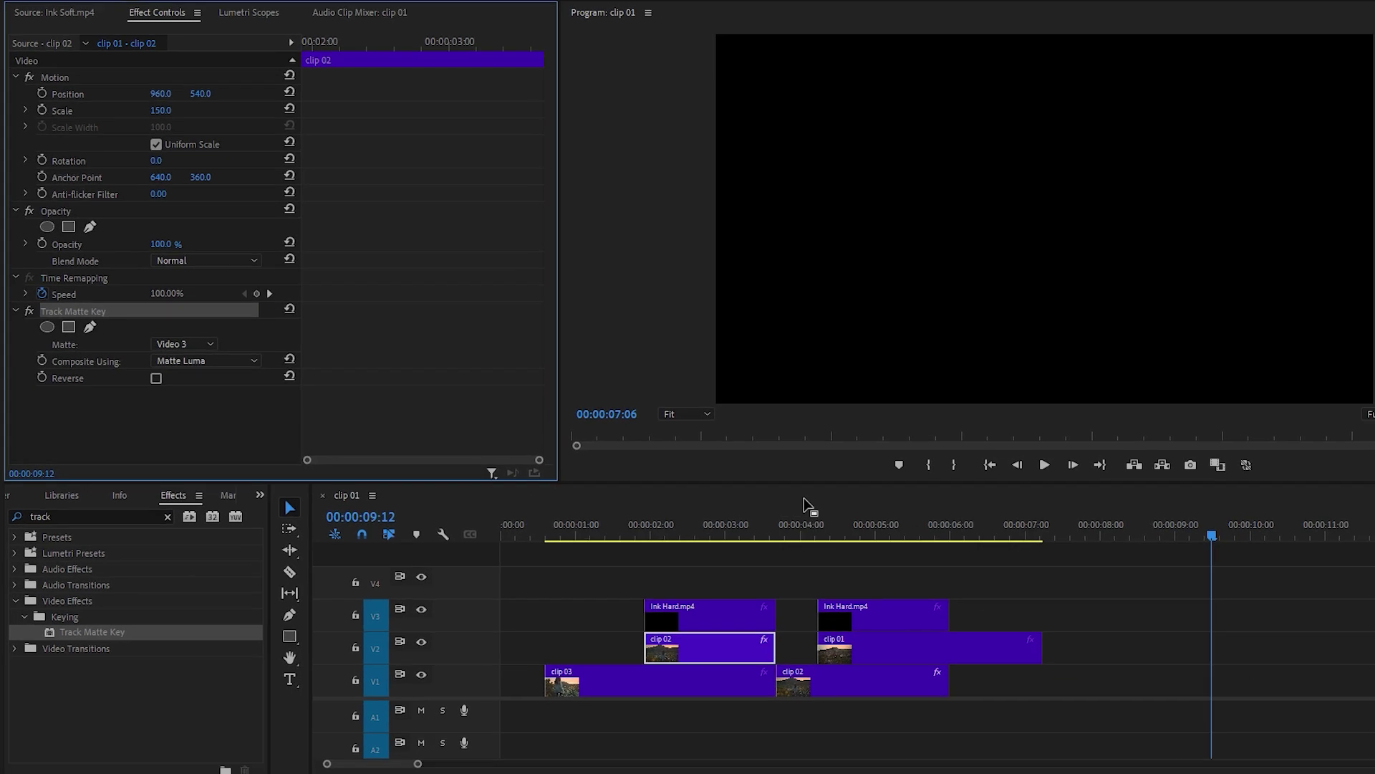
left_click(862, 527)
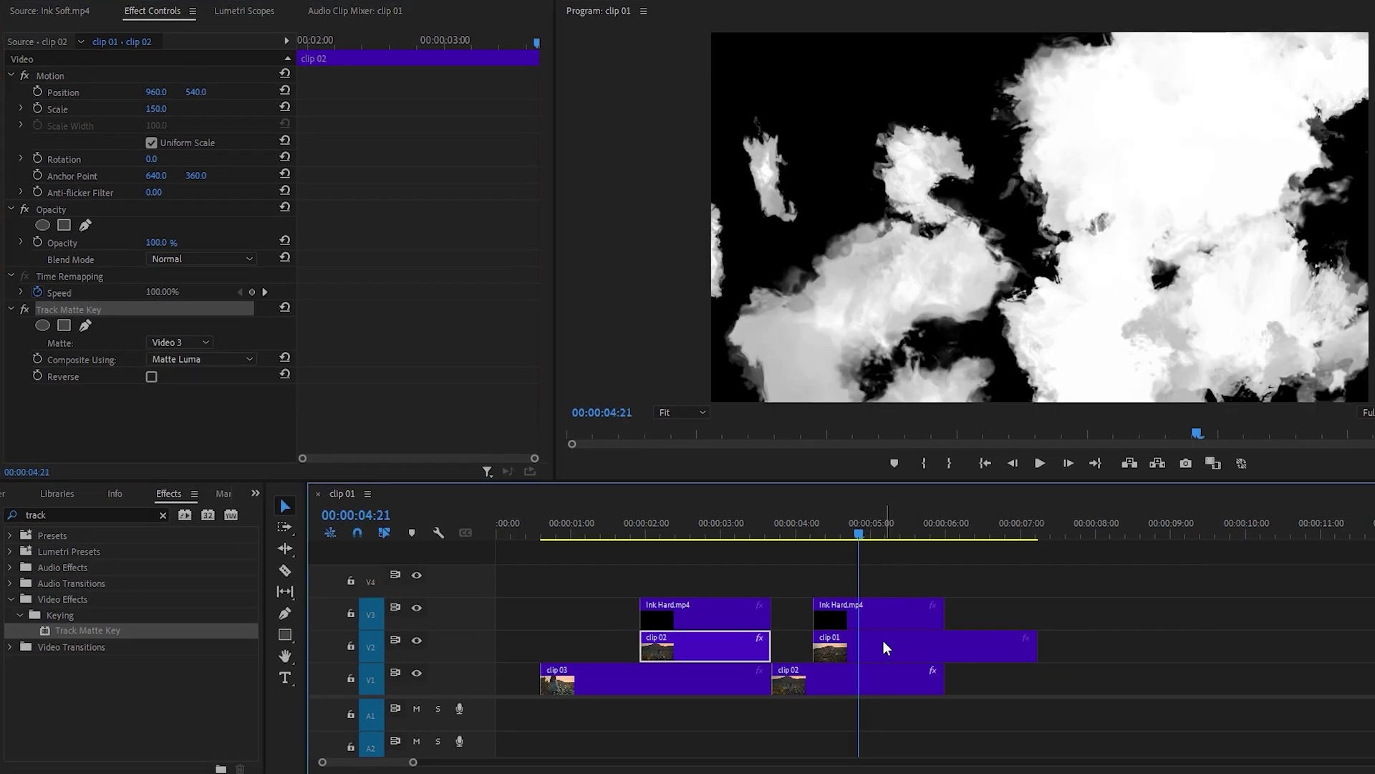
left_click(884, 642)
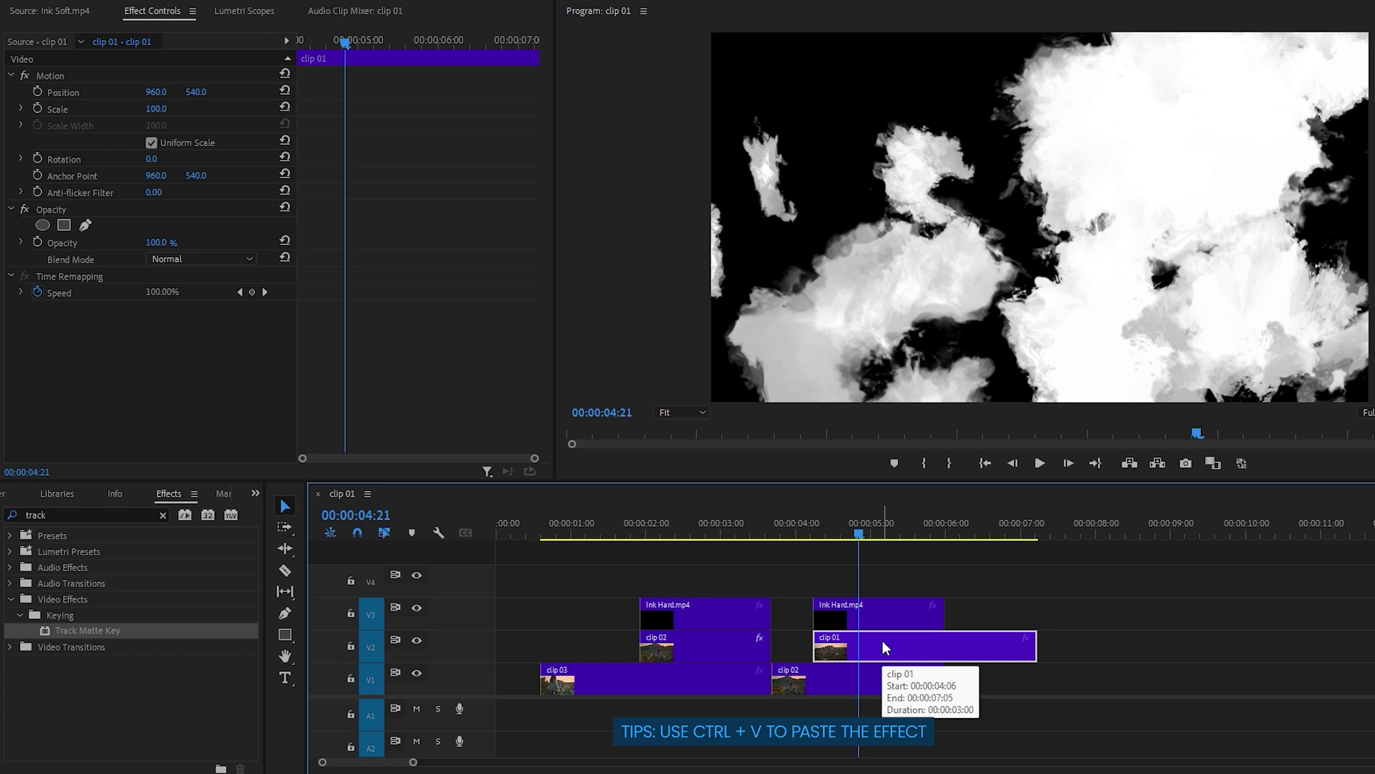
key("ctrl+v")
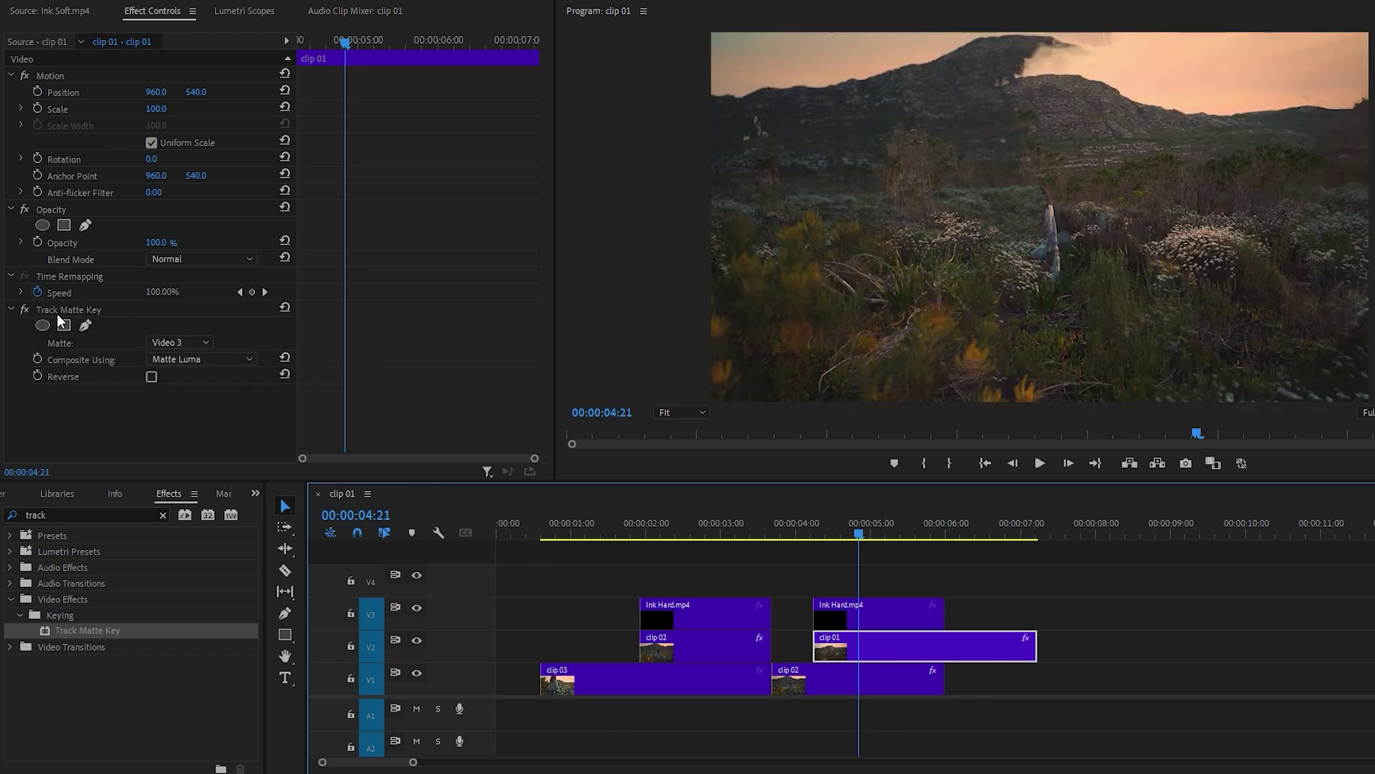
left_click_drag(764, 527, 965, 550)
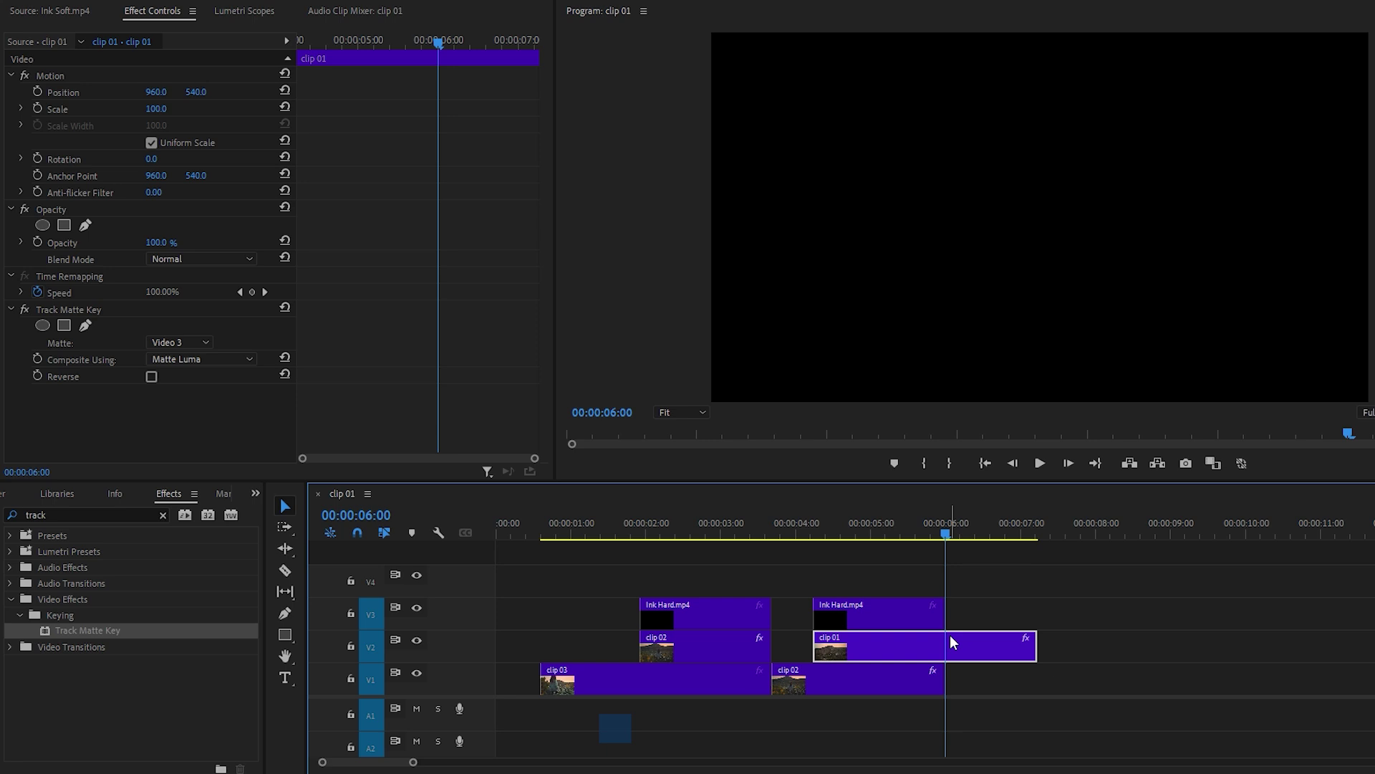
Step: Cut clip 01 at 00:00:06:00 with the Razor tool
key("c")
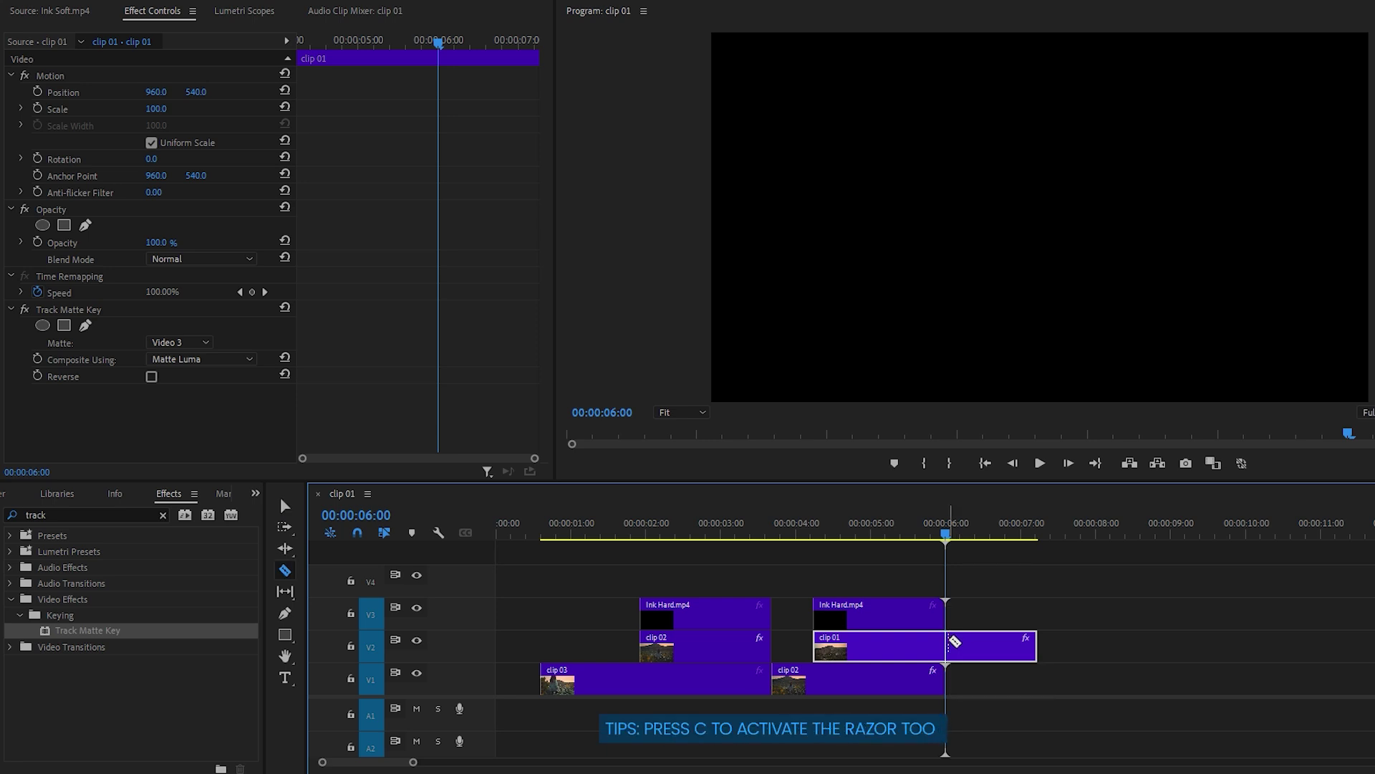
left_click(950, 645)
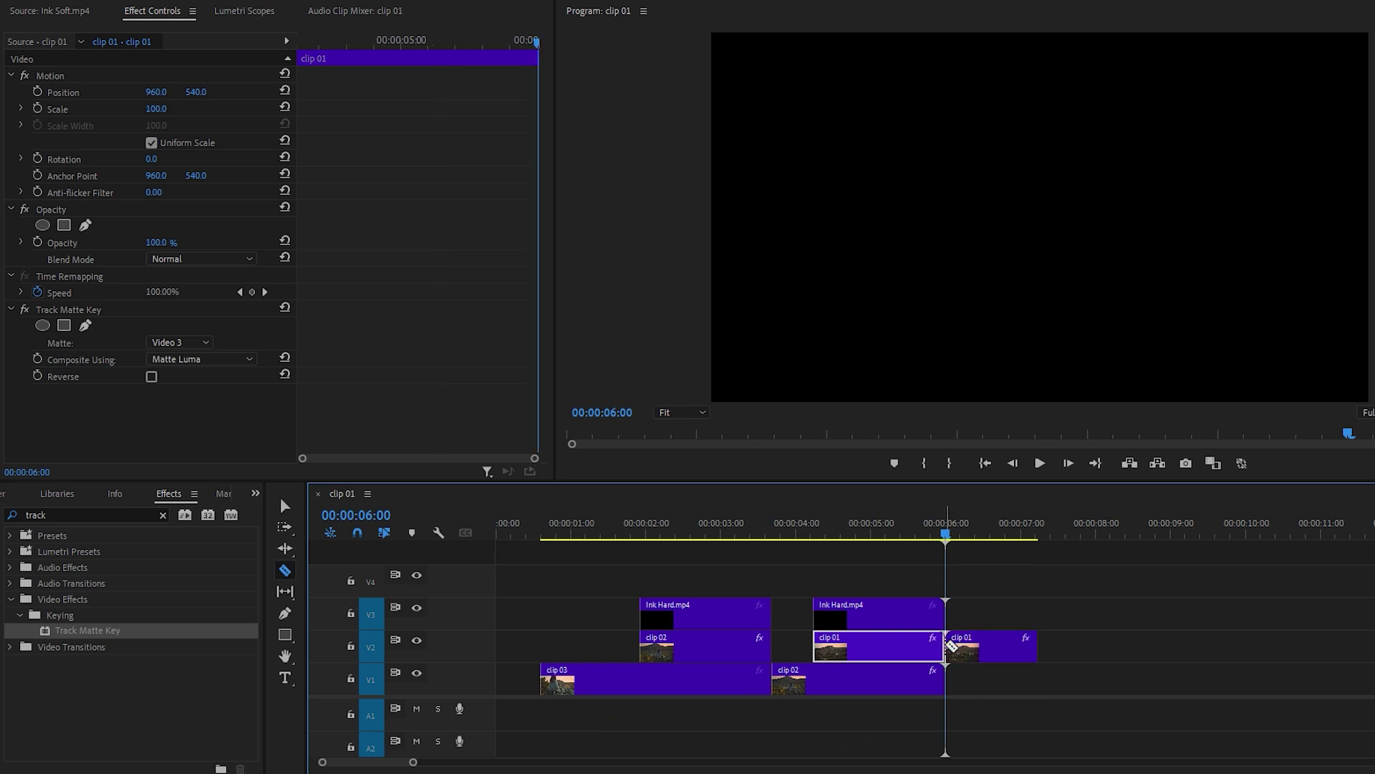
key("v")
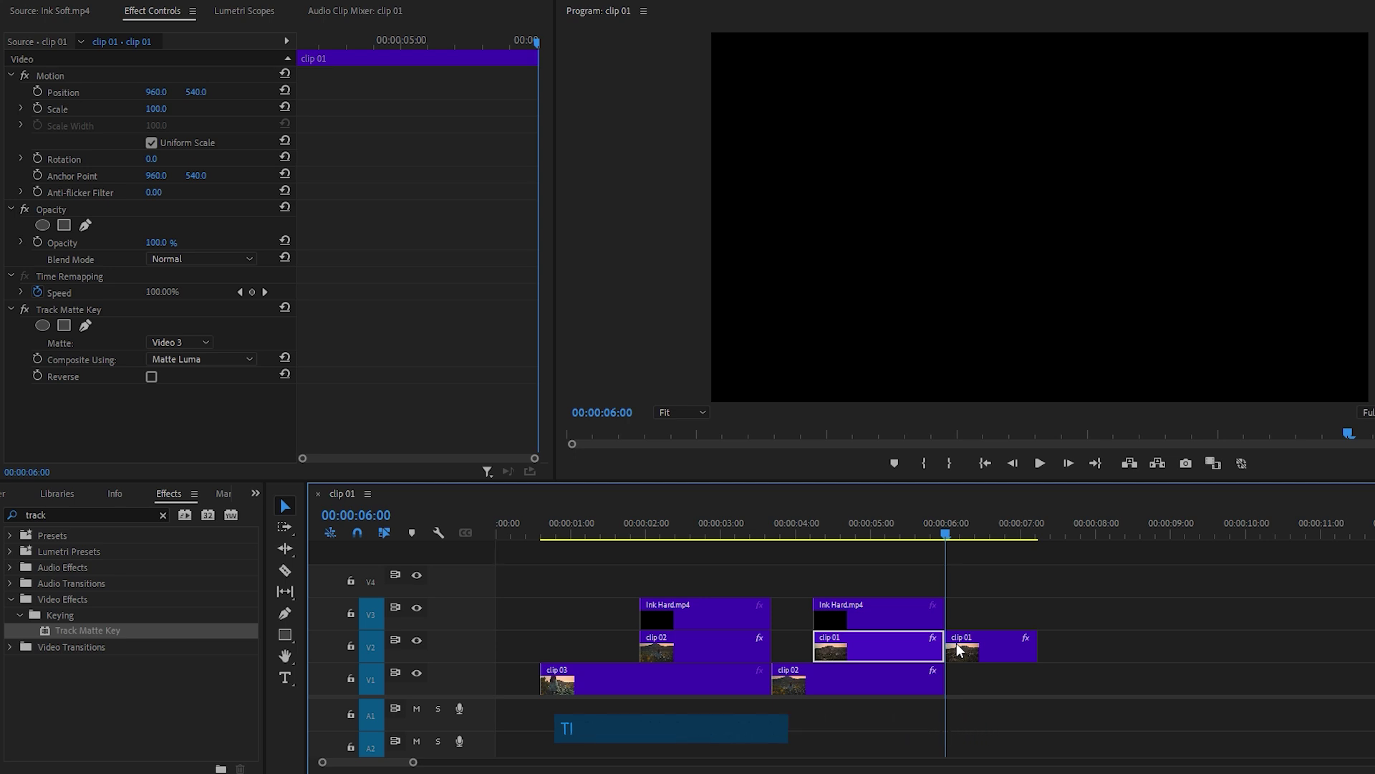
Step: Delete the Track Matte Key from the second piece of clip 01 and check the cut
left_click(997, 647)
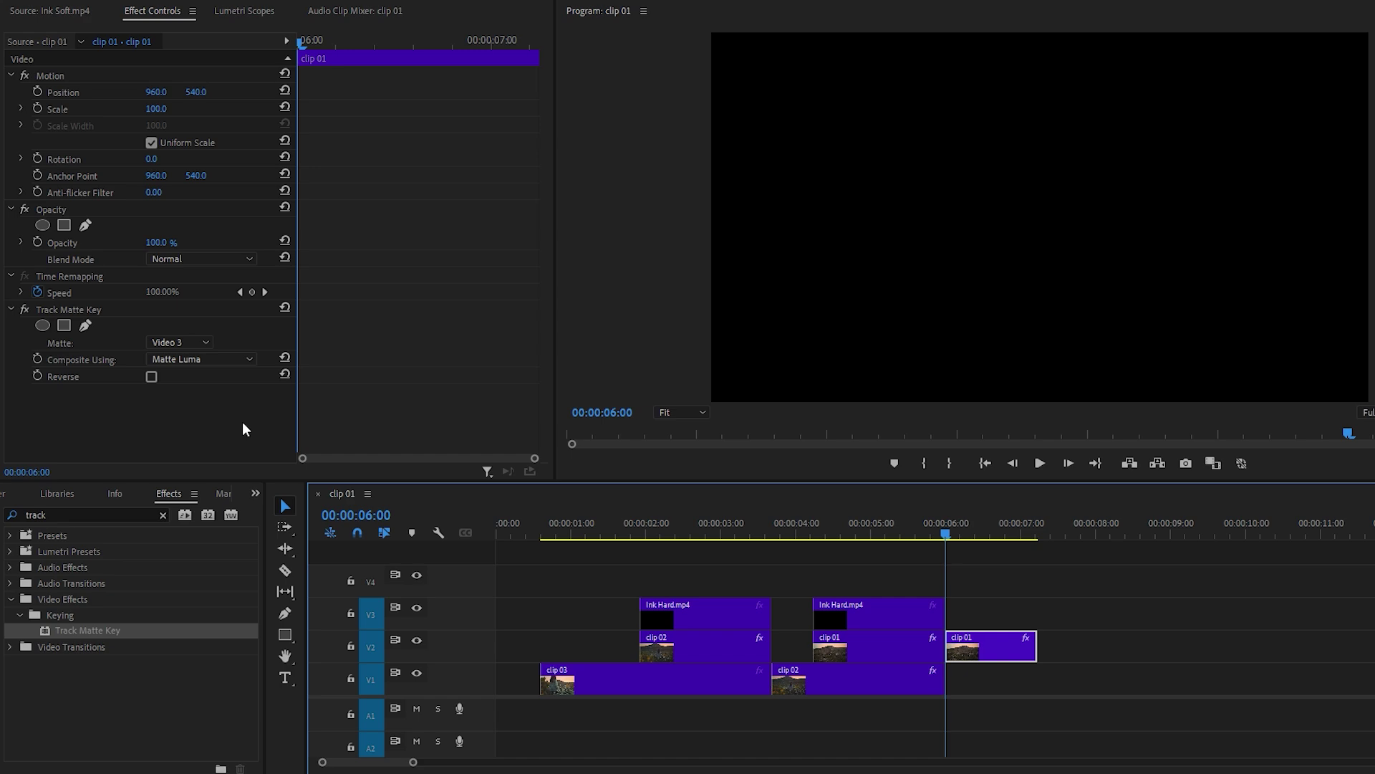
left_click(91, 312)
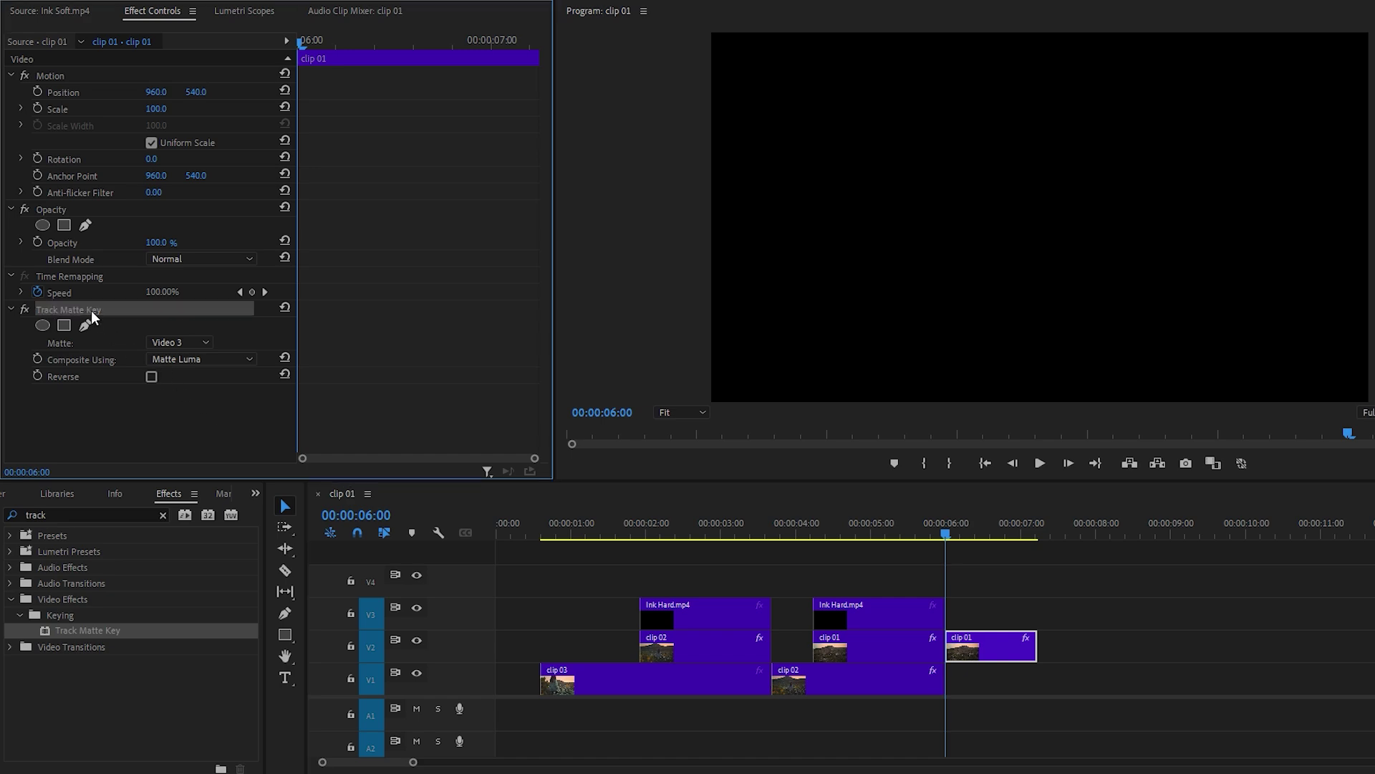
key("Delete")
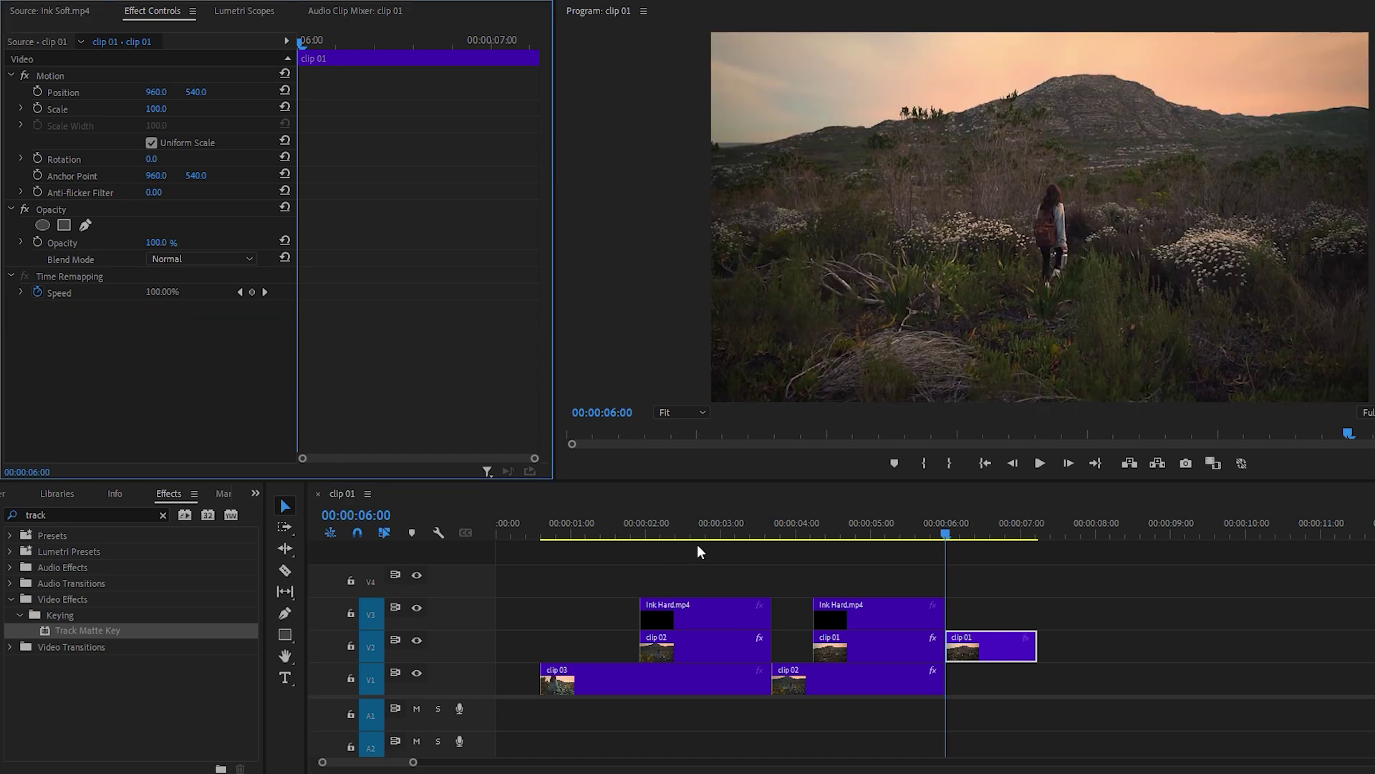
left_click_drag(844, 526, 970, 543)
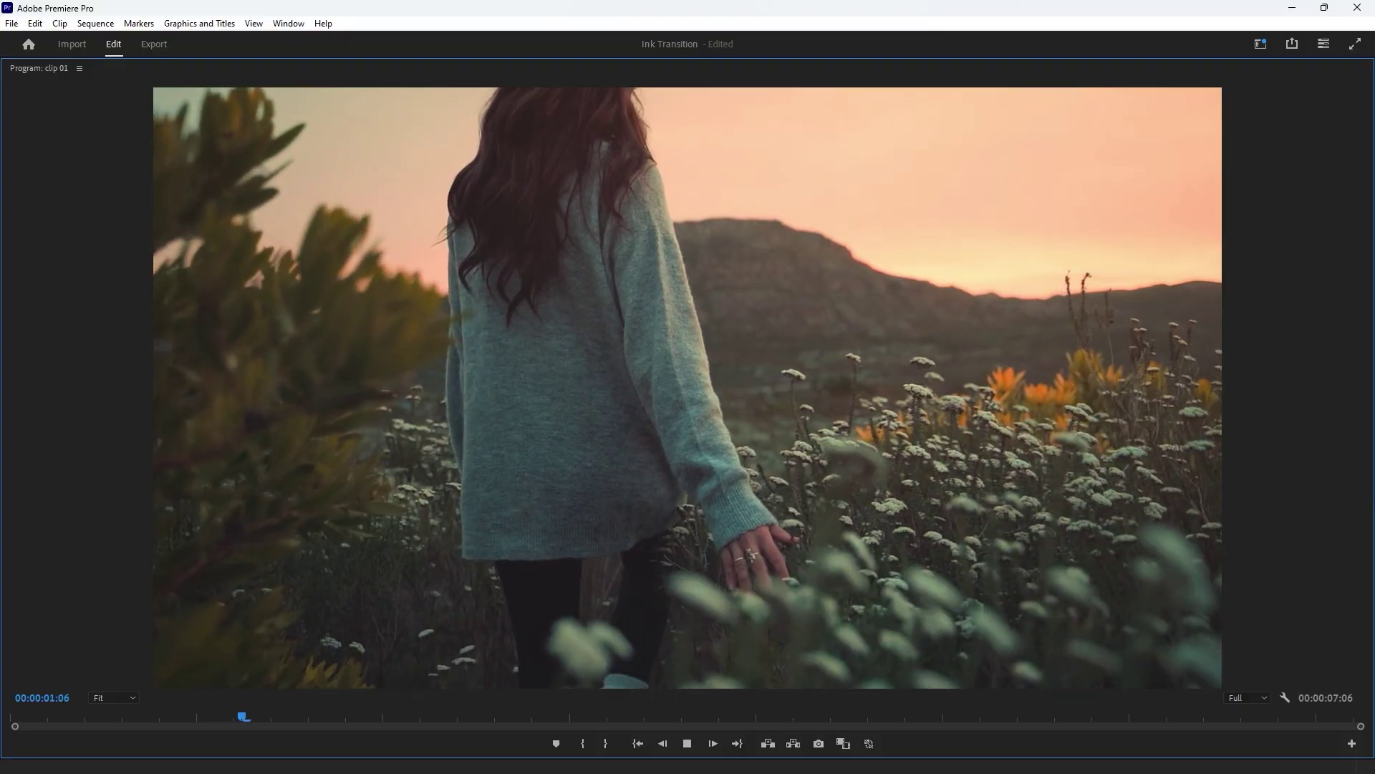